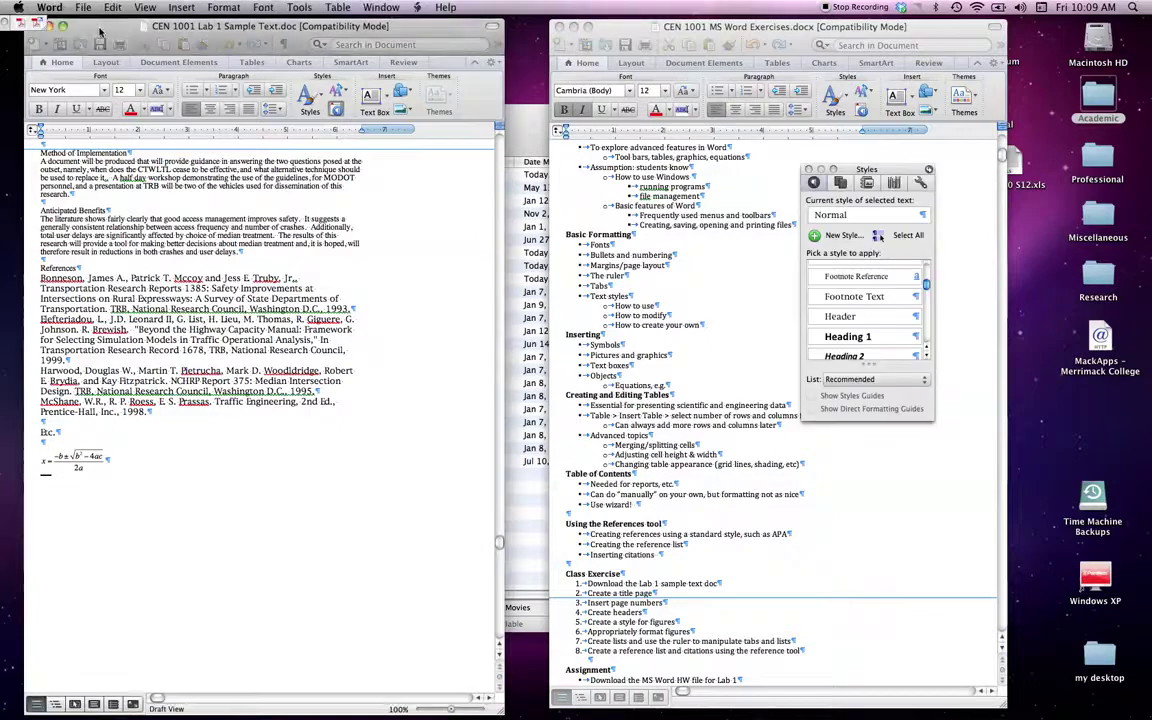
Switch the sample document to Print Layout view, back to Draft, and return it to Print Layout.
click(145, 7)
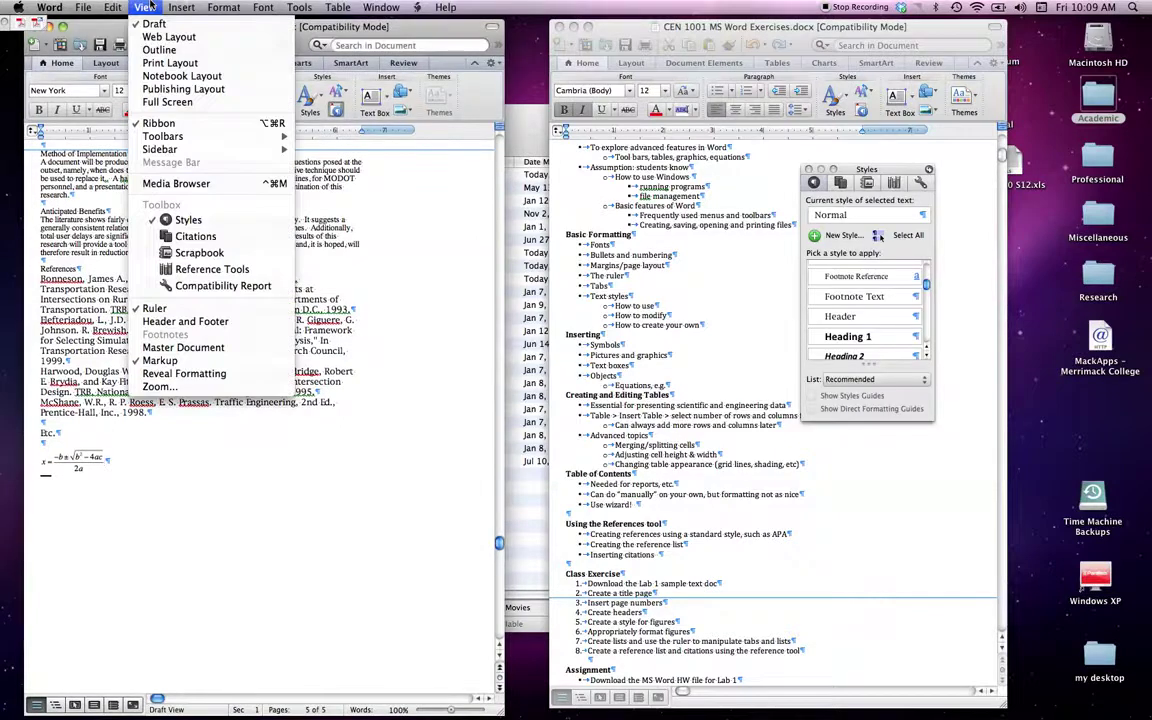
click(165, 62)
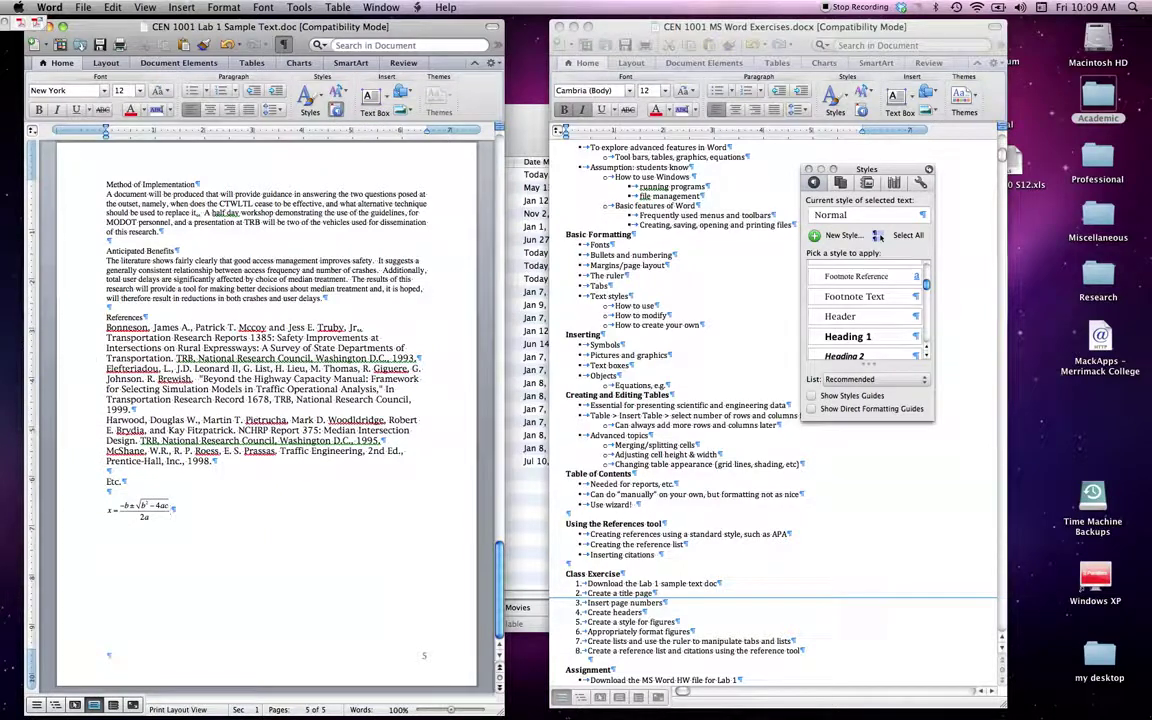
click(129, 513)
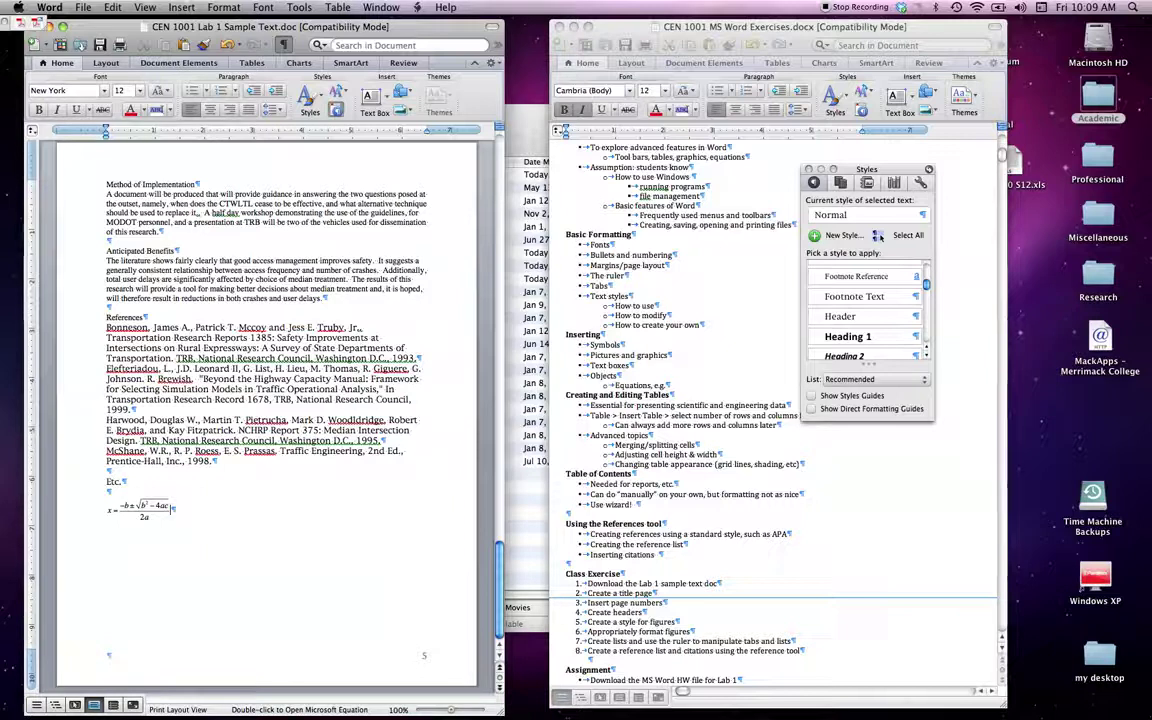
click(36, 704)
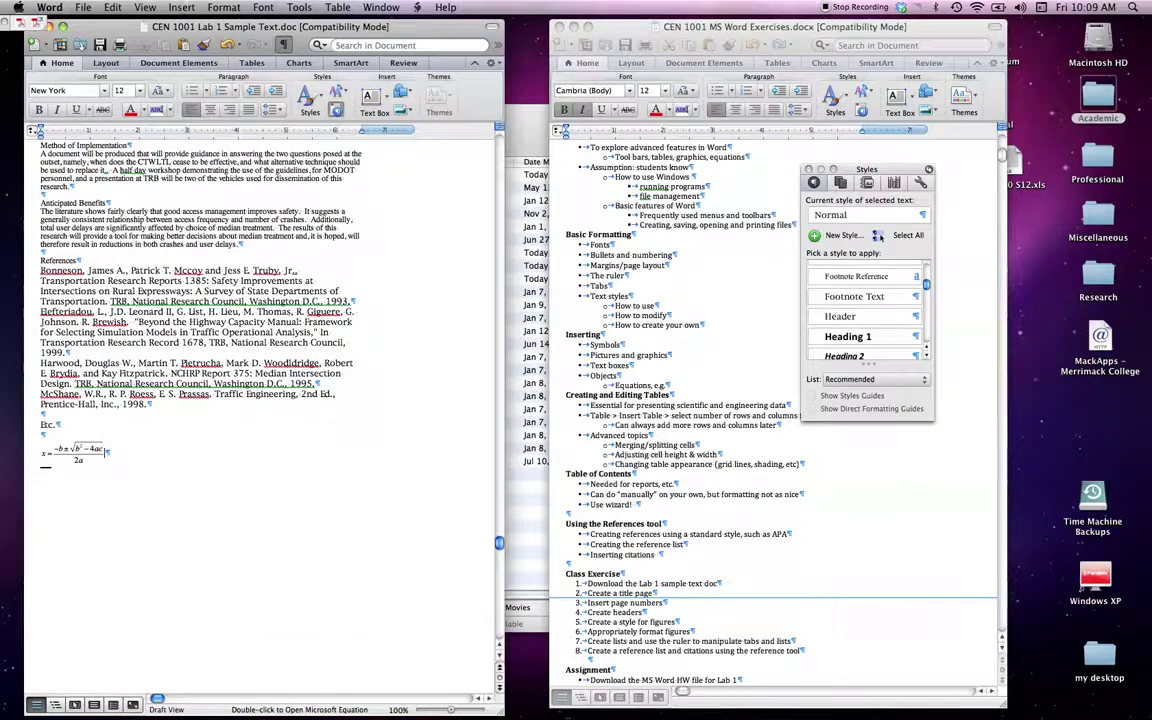
click(143, 8)
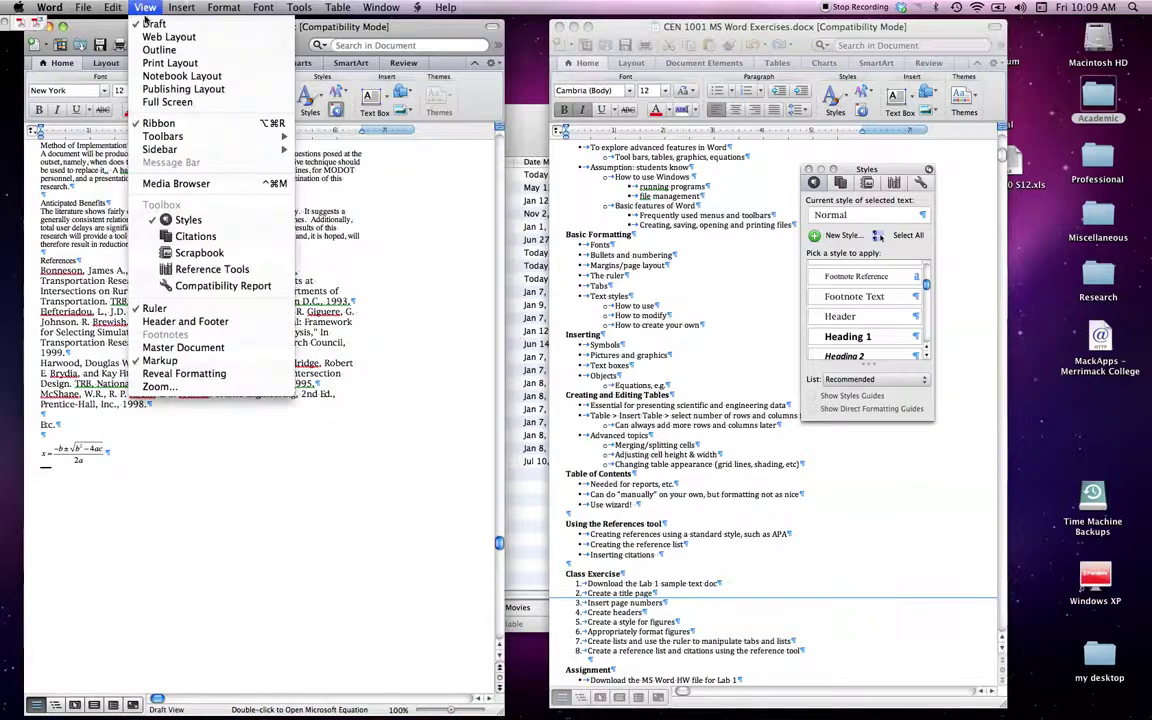
click(170, 62)
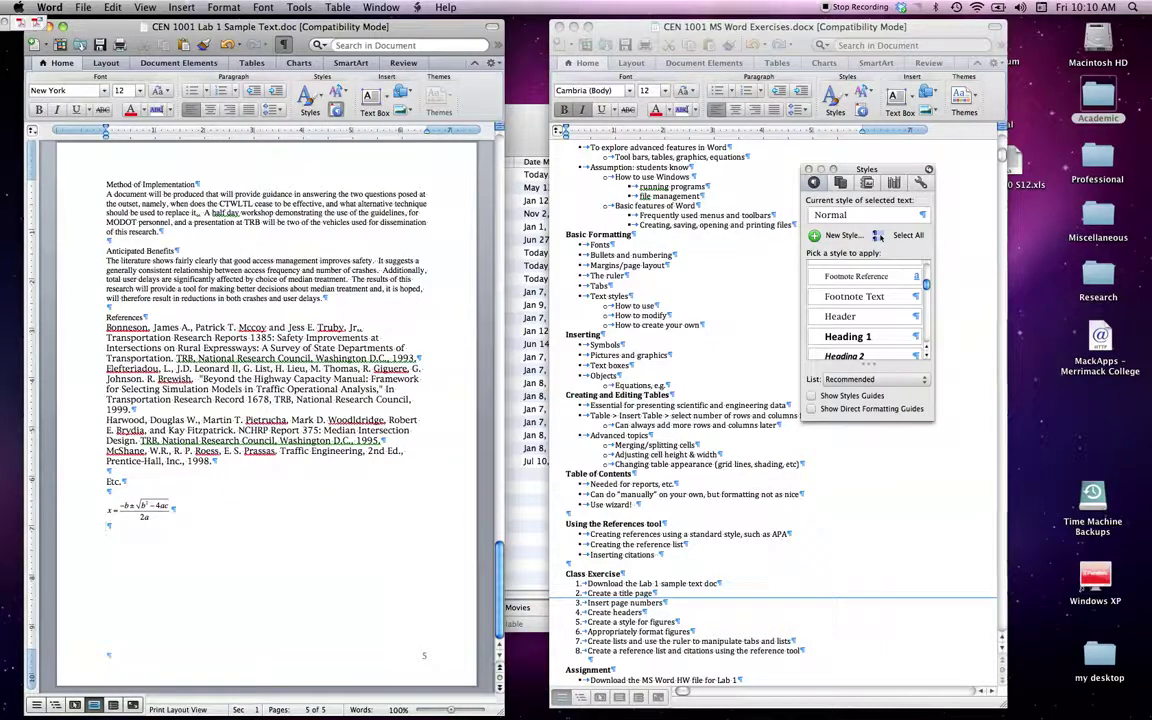
Add an empty line below the quadratic equation and insert a table with three columns and two rows there.
key(Return)
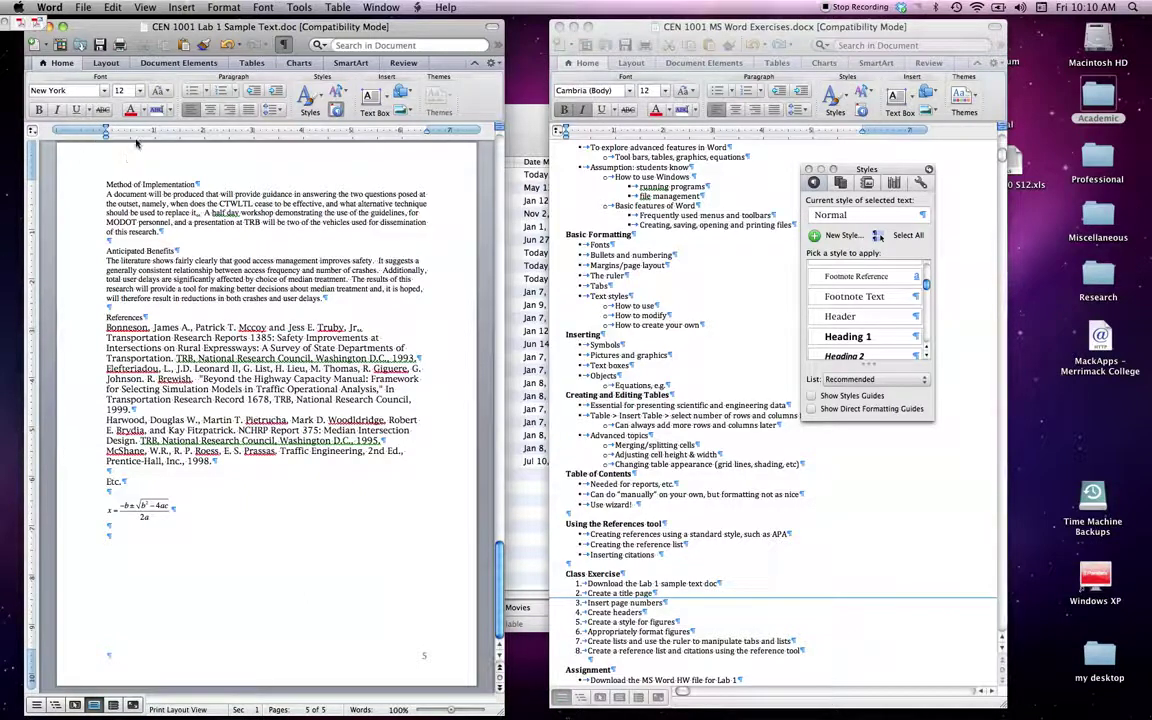
click(251, 63)
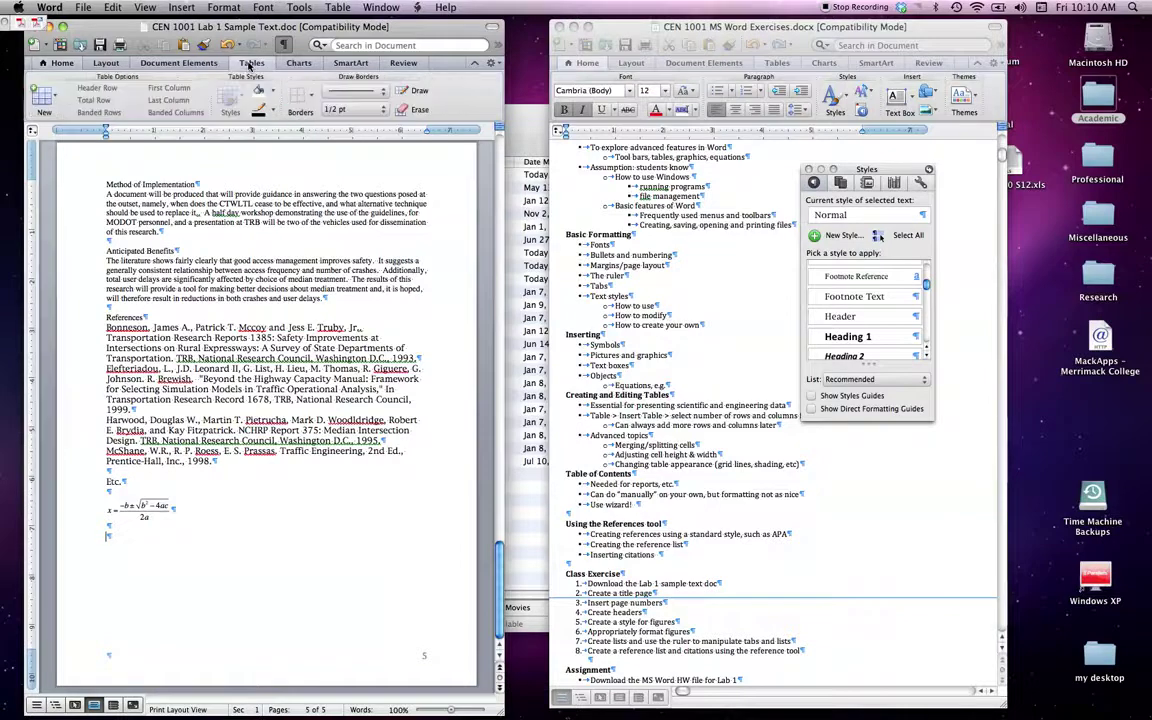
click(53, 99)
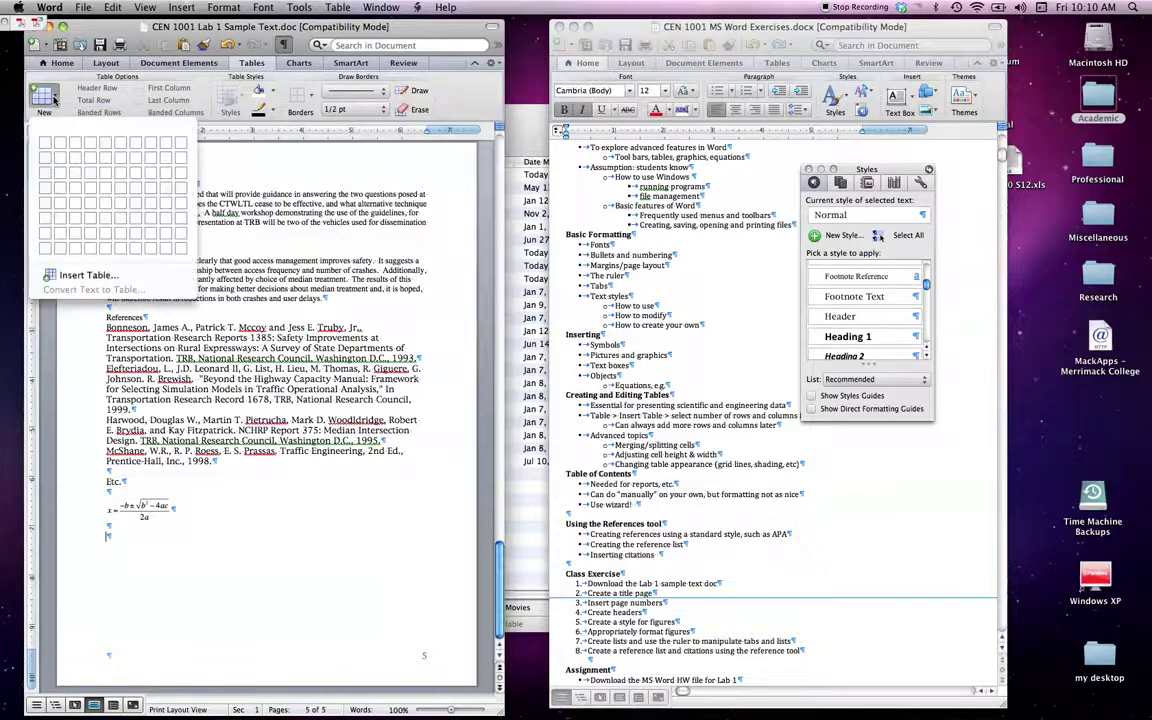
click(78, 160)
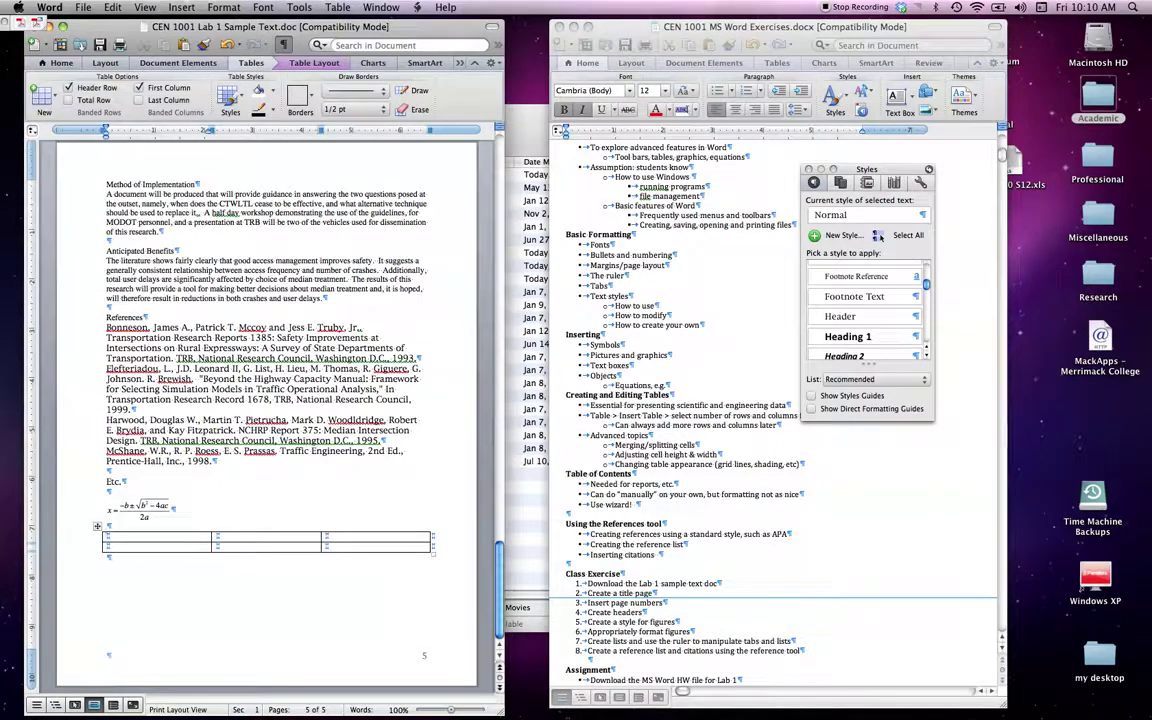
Fill the table's first row with the sample text "lddjjd", "Djdje" and "cjjc".
click(96, 527)
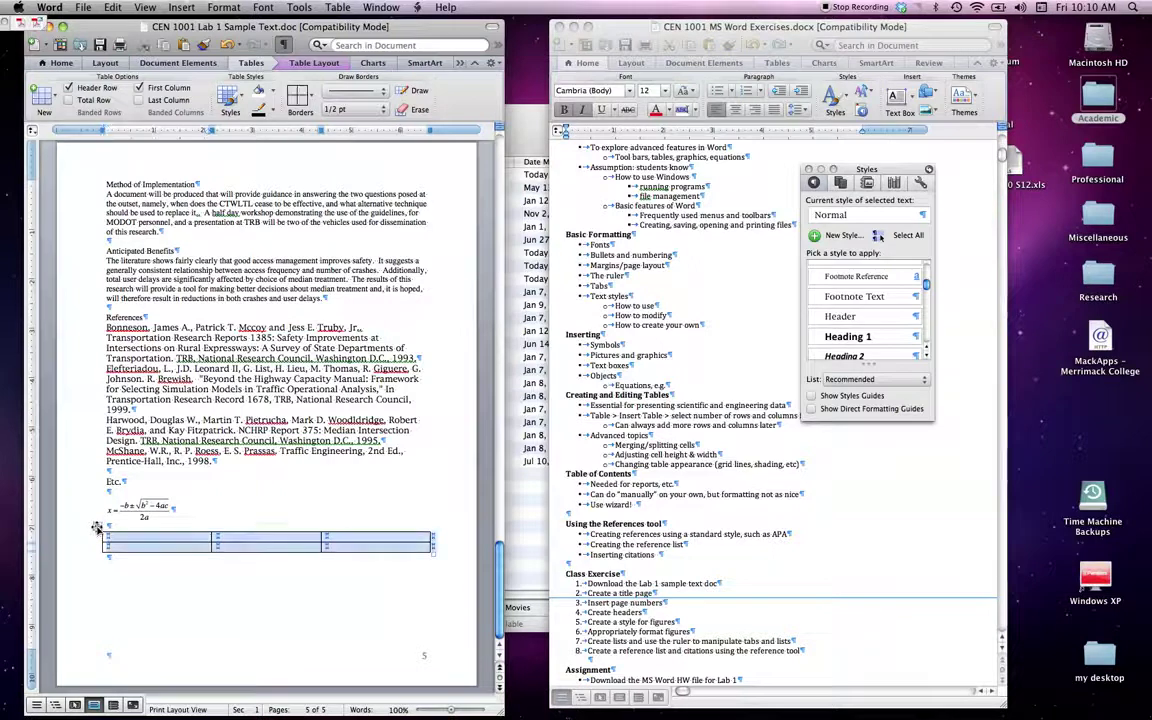
click(155, 543)
text(lddjdd)
key(Tab)
text(djdje)
key(Tab)
text(cjjc)
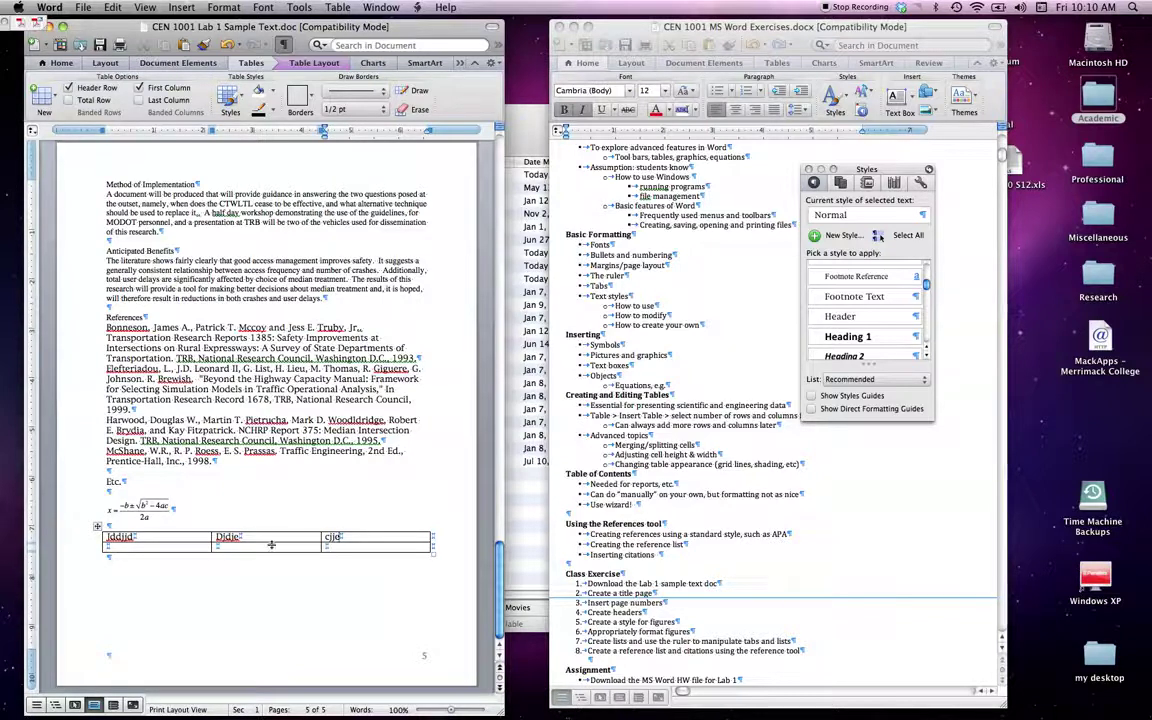
Narrow the table's middle column slightly and make its first row taller.
drag(266, 528, 309, 541)
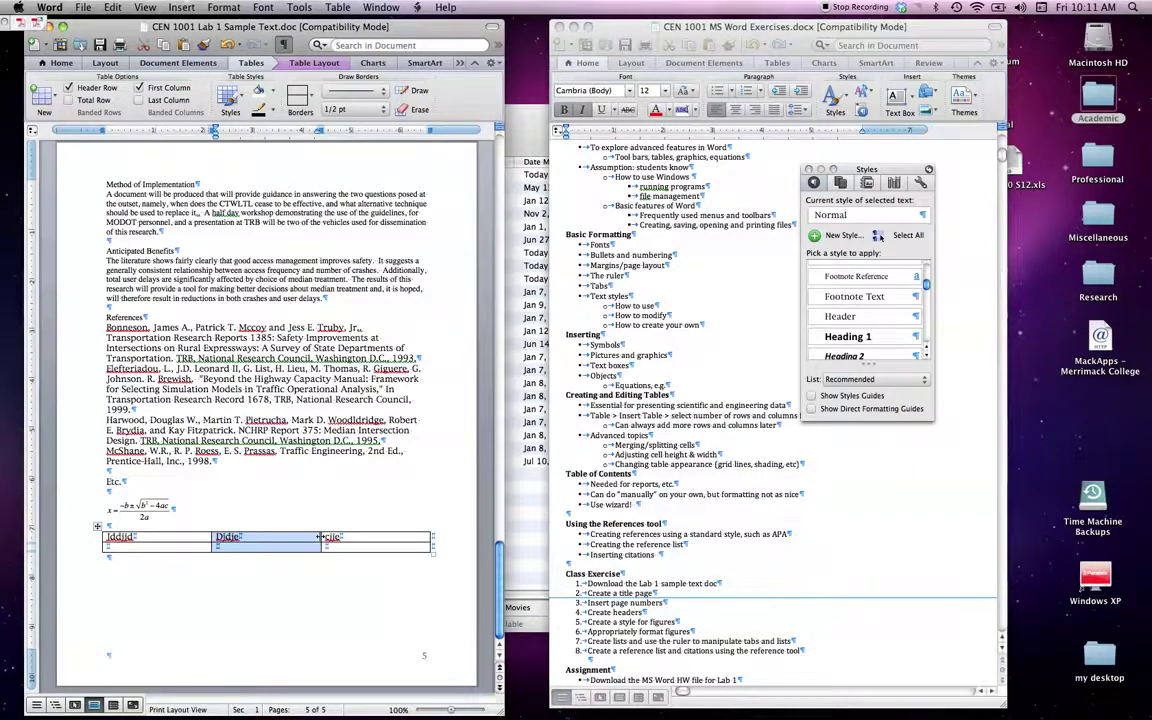
mouse_move(320, 537)
mouse_down()
mouse_move(284, 537)
mouse_move(328, 537)
mouse_move(290, 537)
mouse_move(318, 540)
mouse_up()
mouse_move(310, 542)
mouse_down()
mouse_move(311, 561)
mouse_move(310, 505)
mouse_move(309, 548)
mouse_up()
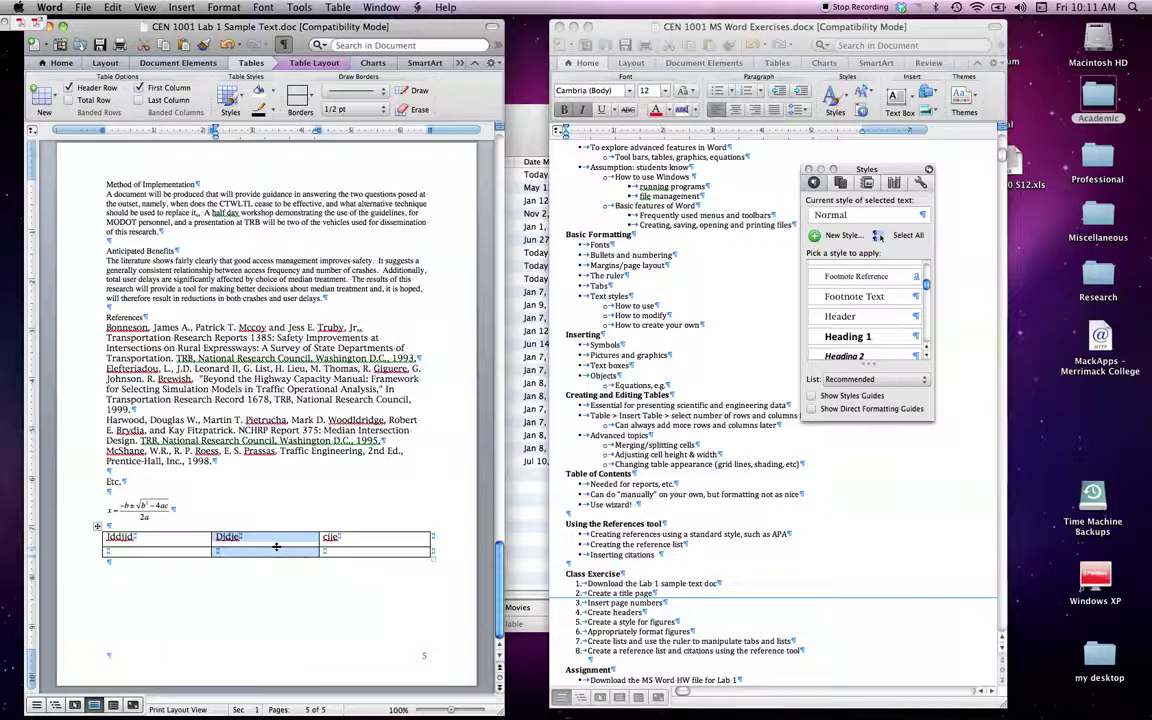
drag(276, 546, 278, 549)
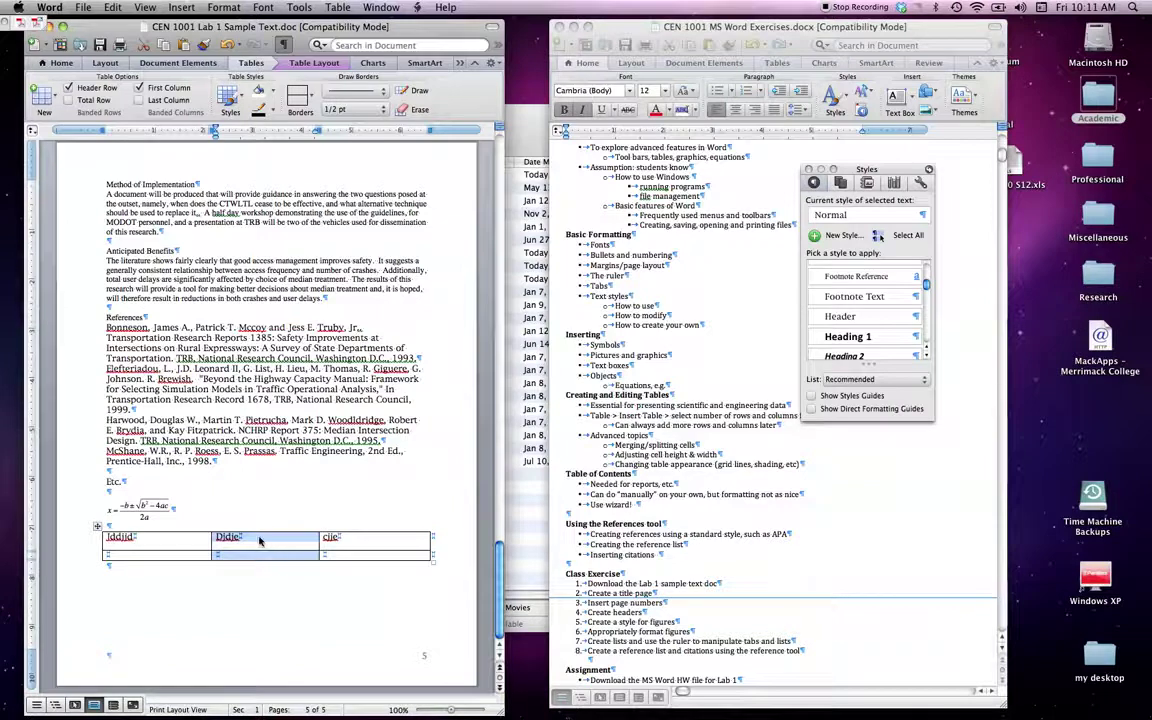
click(258, 540)
double_click(229, 538)
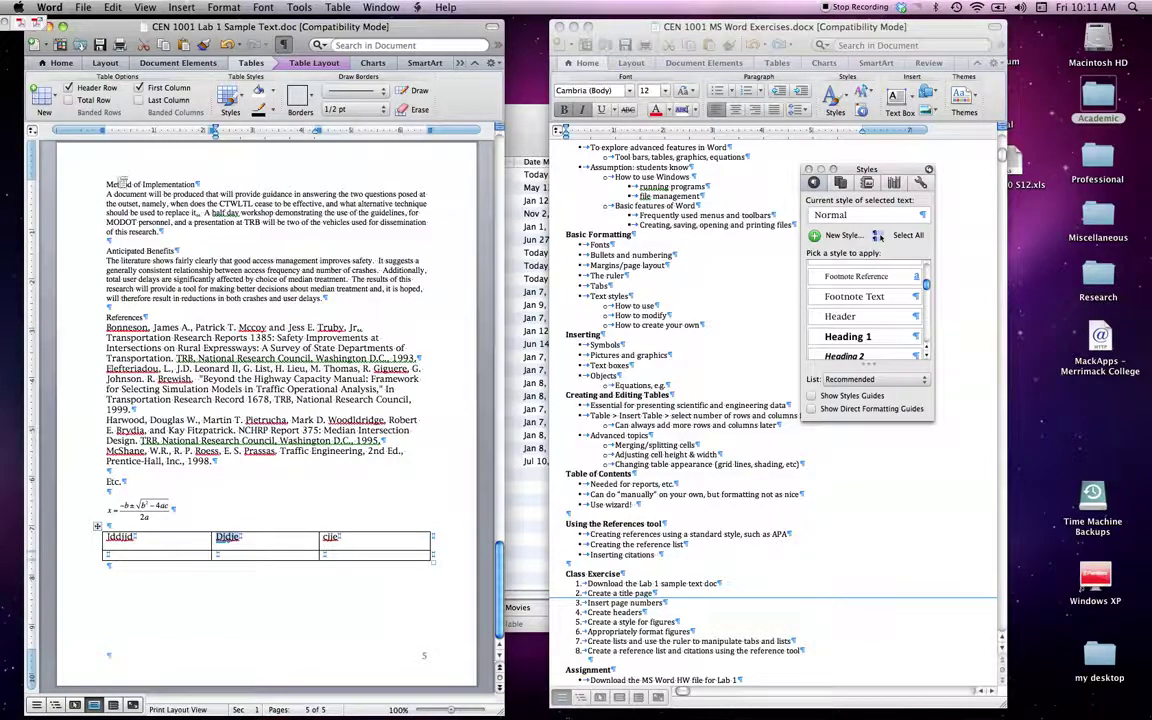
click(262, 542)
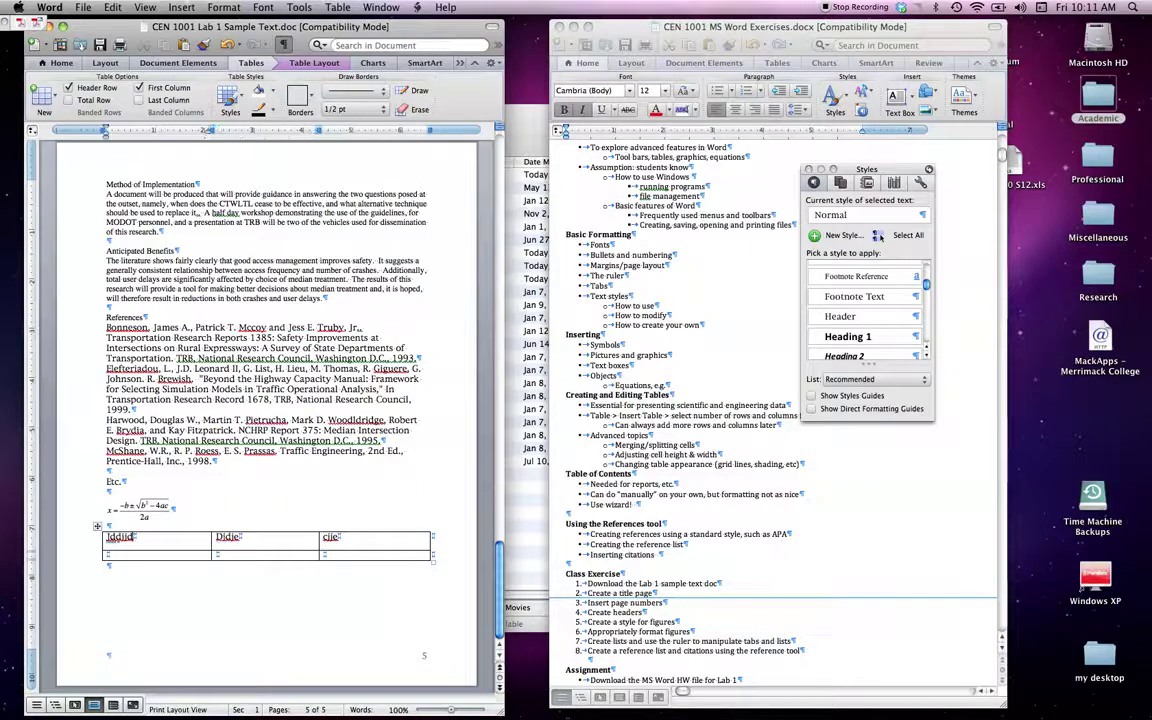
Try the first built-in black-and-grey table style on the whole table, and undo it.
click(97, 527)
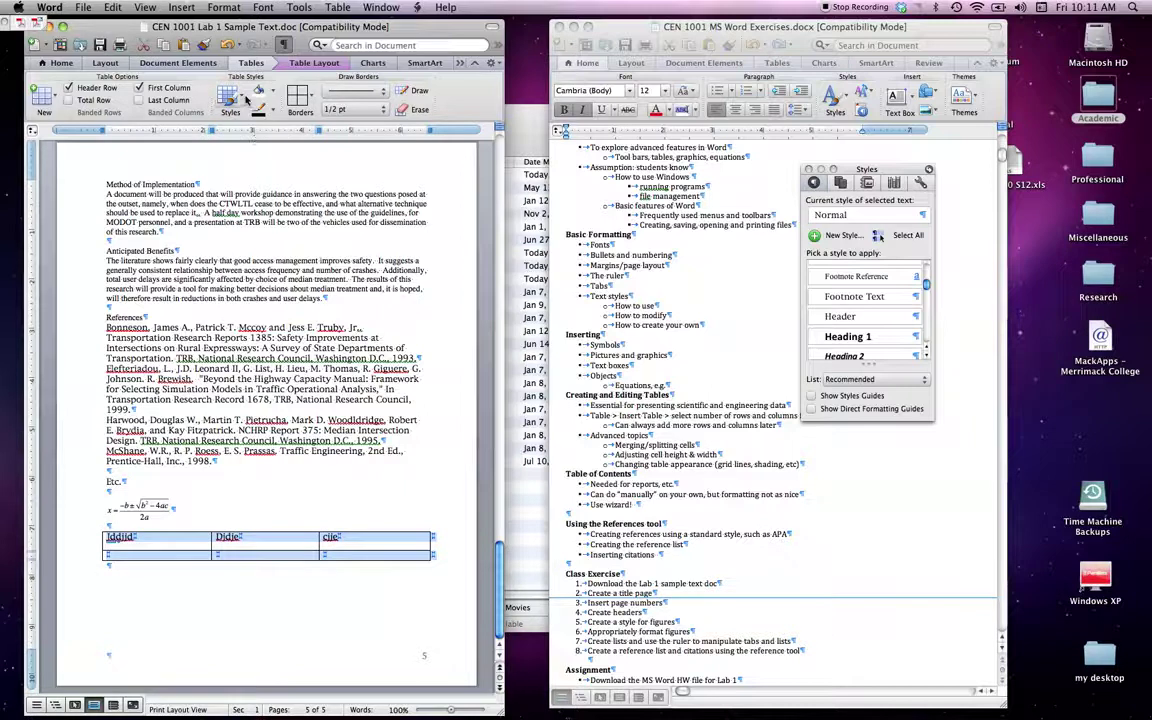
click(240, 101)
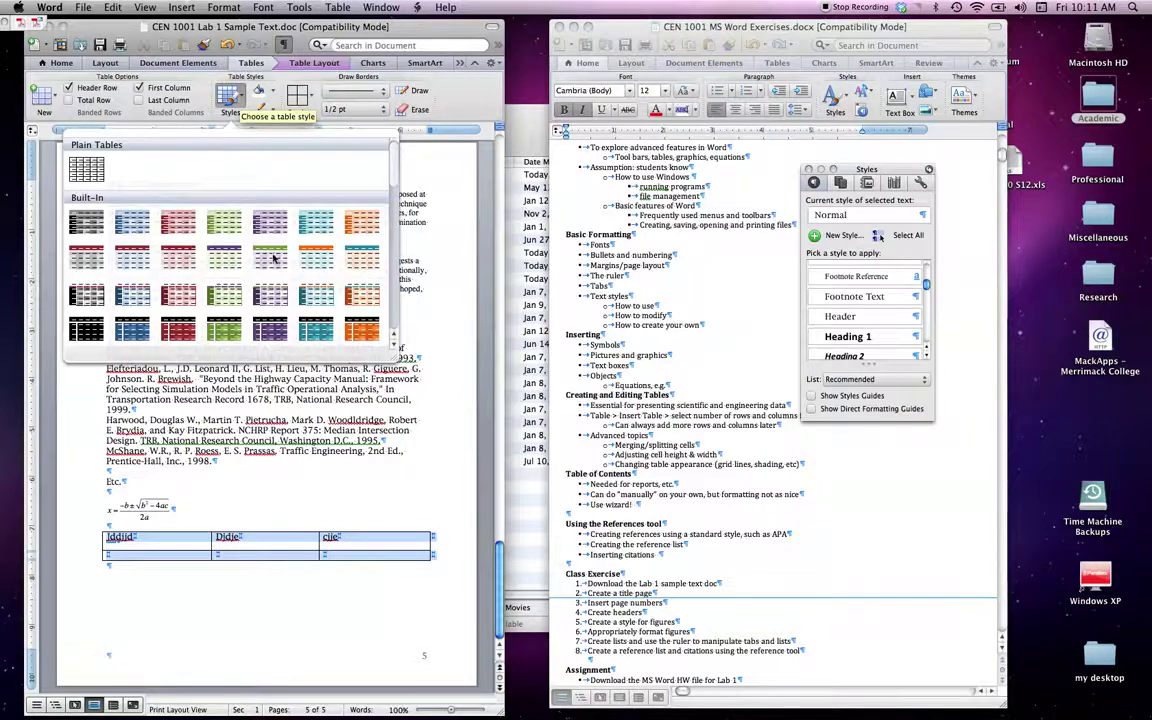
click(88, 222)
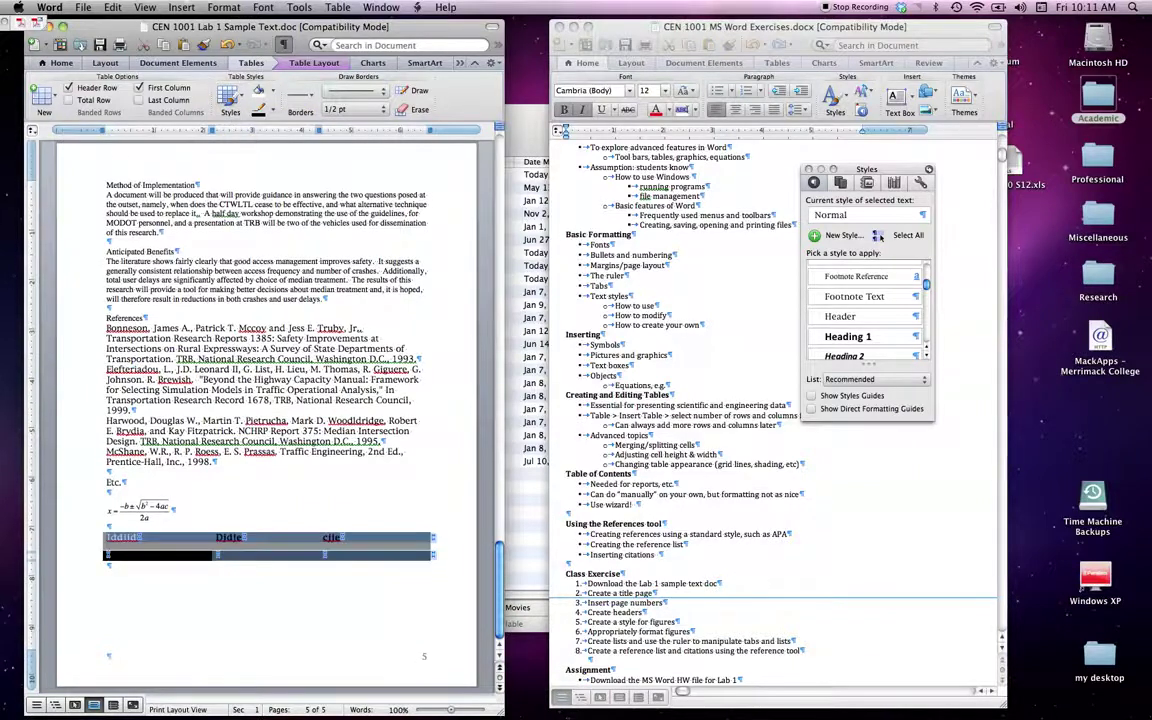
click(251, 544)
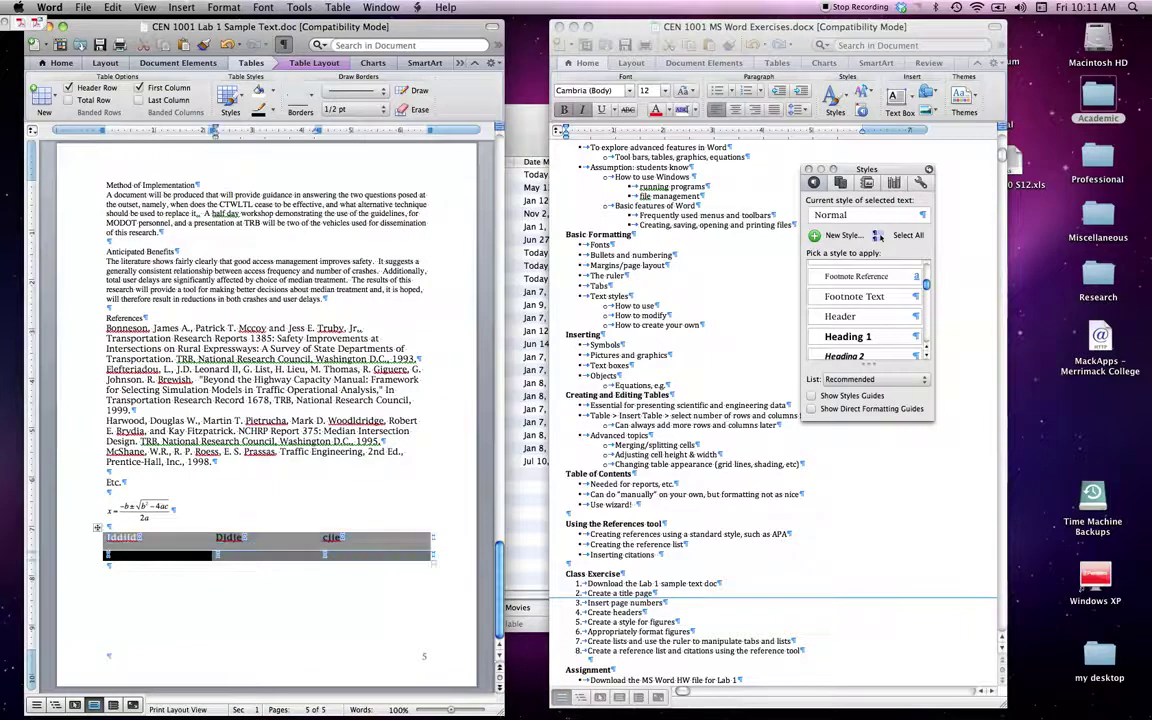
click(112, 7)
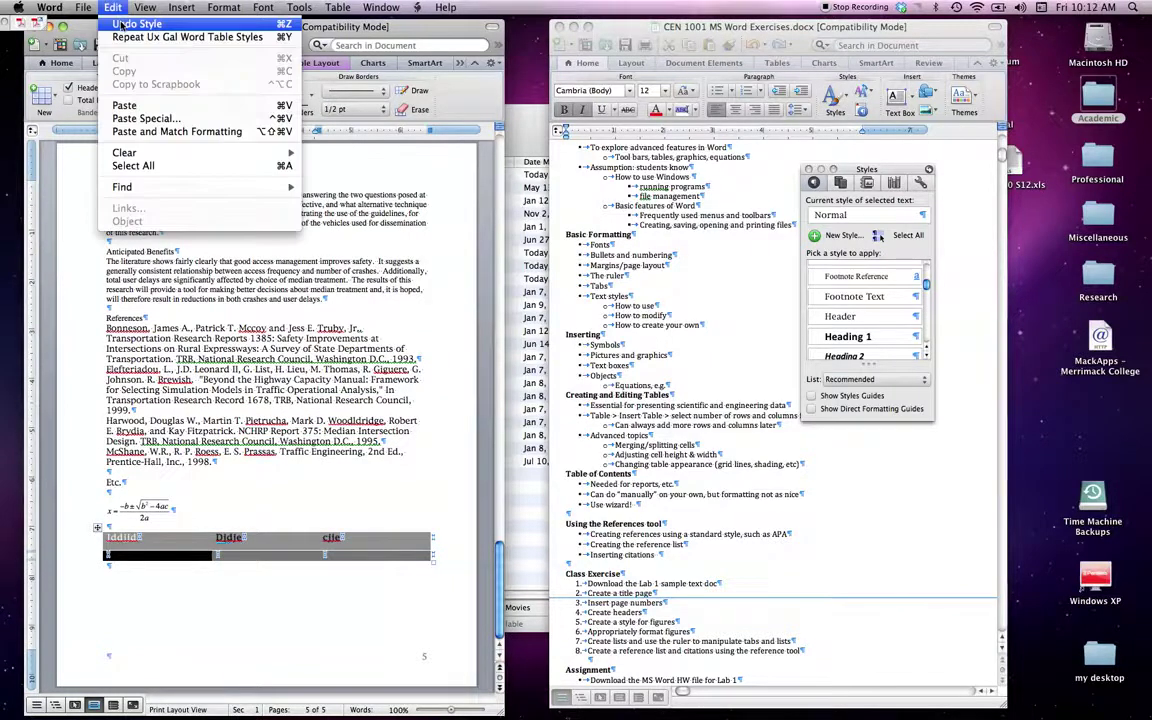
click(137, 23)
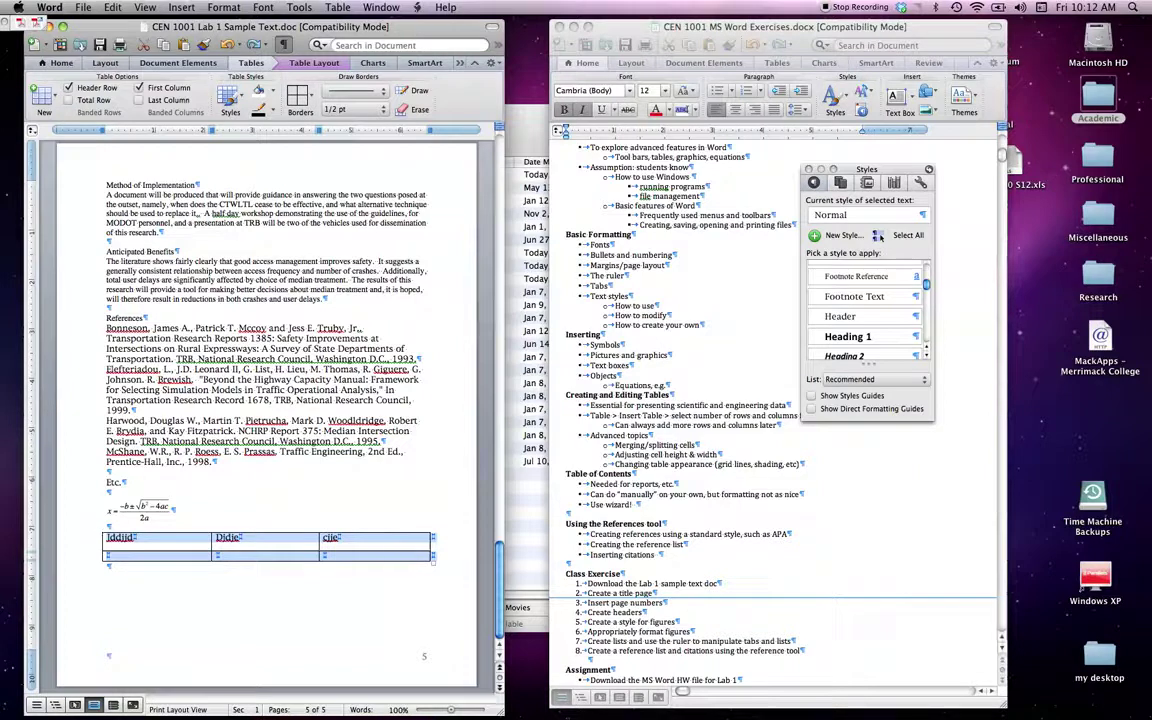
Choose a 3 pt thick double-line border style and draw it along the upper edges of the table's first two cells.
click(311, 97)
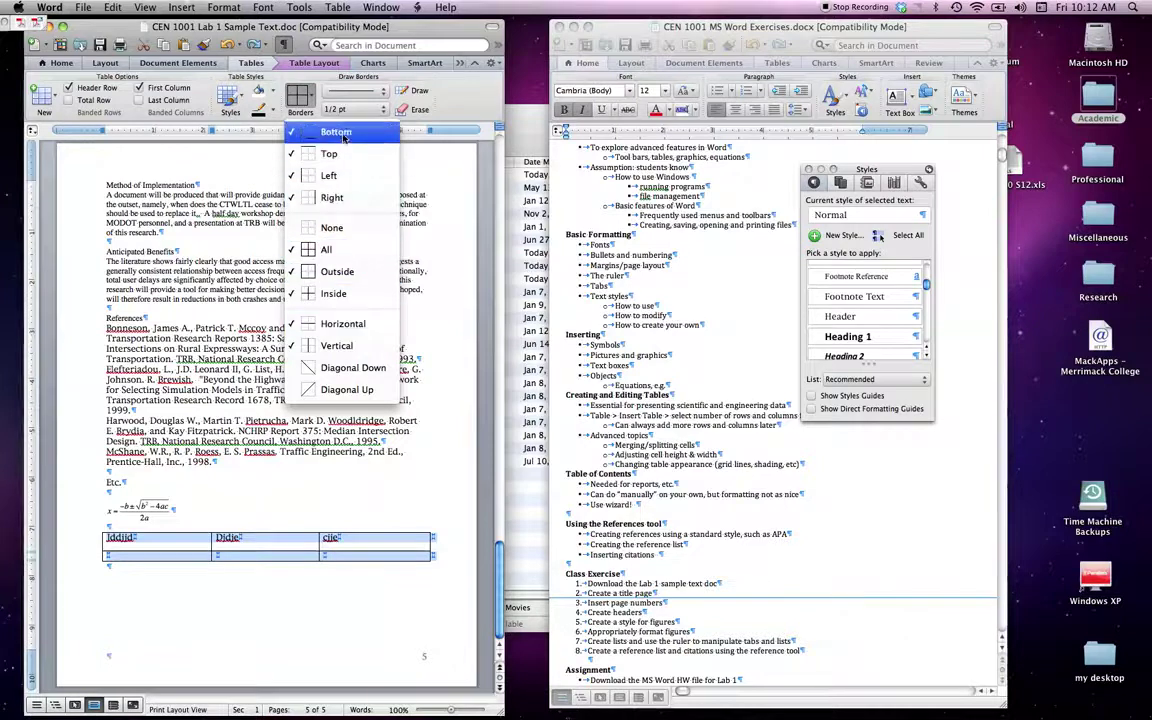
click(305, 93)
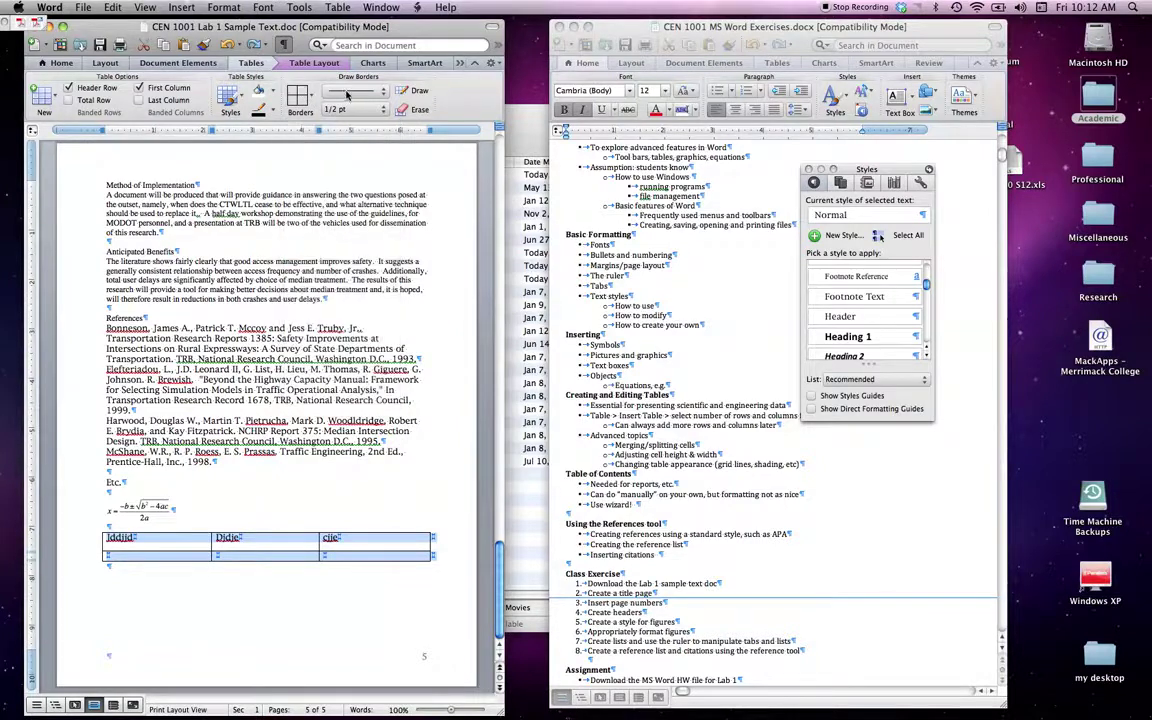
click(318, 91)
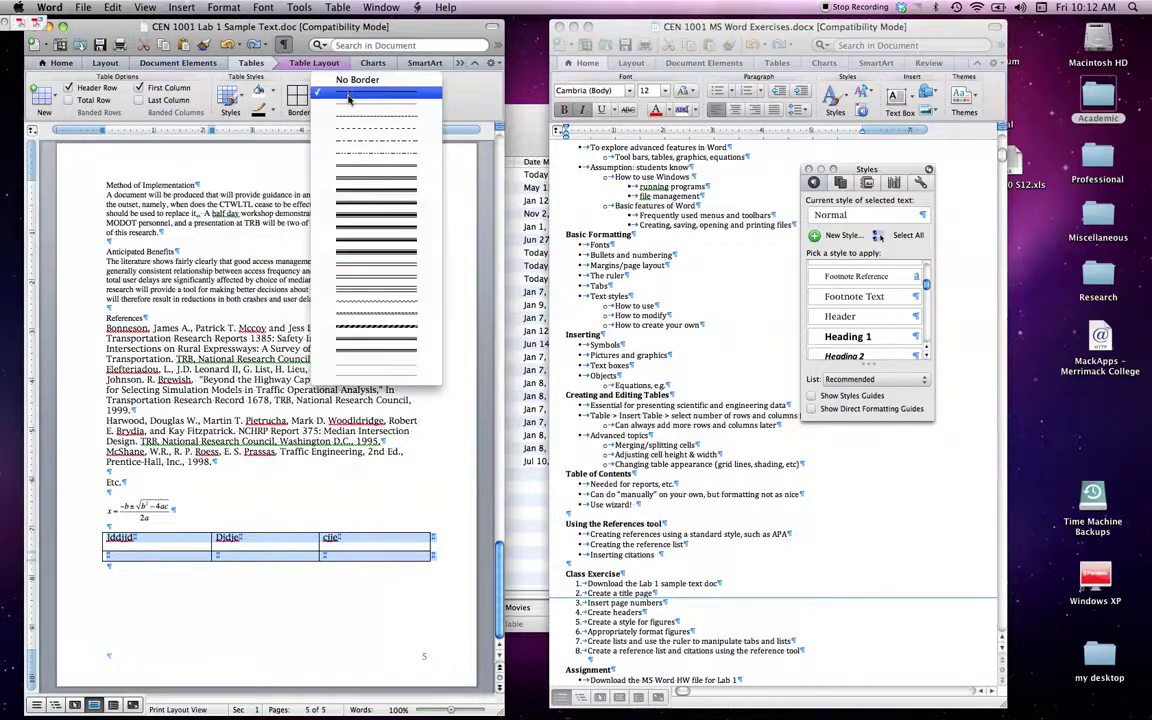
click(356, 193)
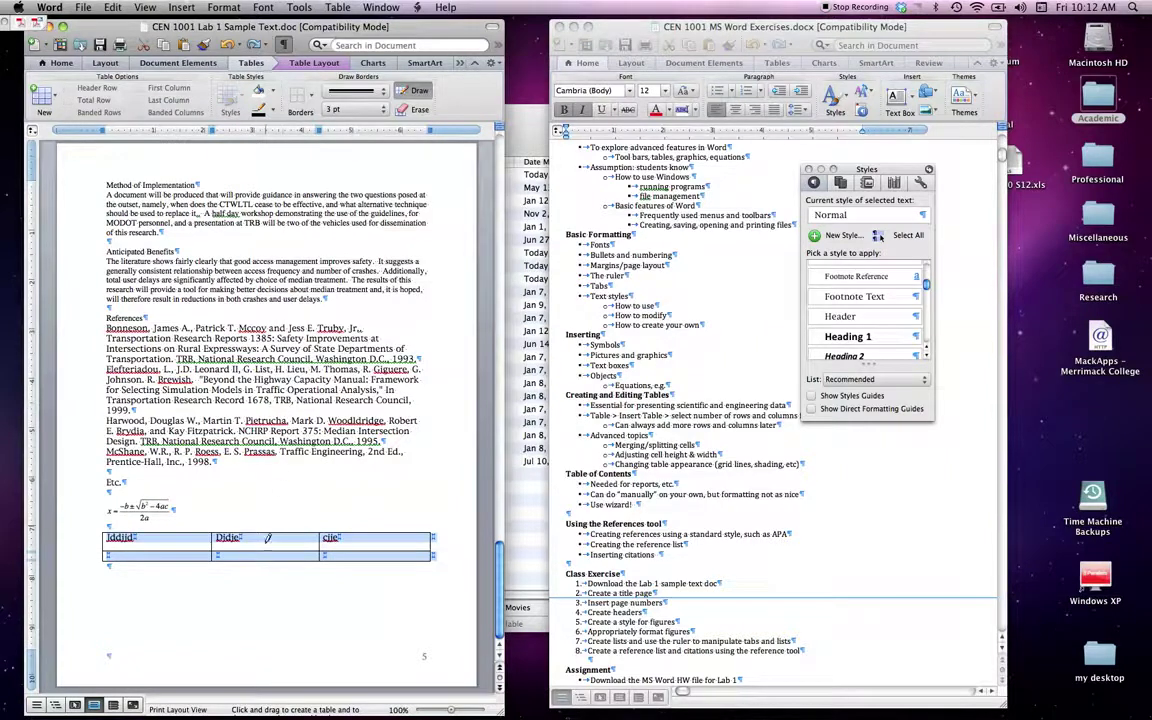
click(265, 531)
click(196, 531)
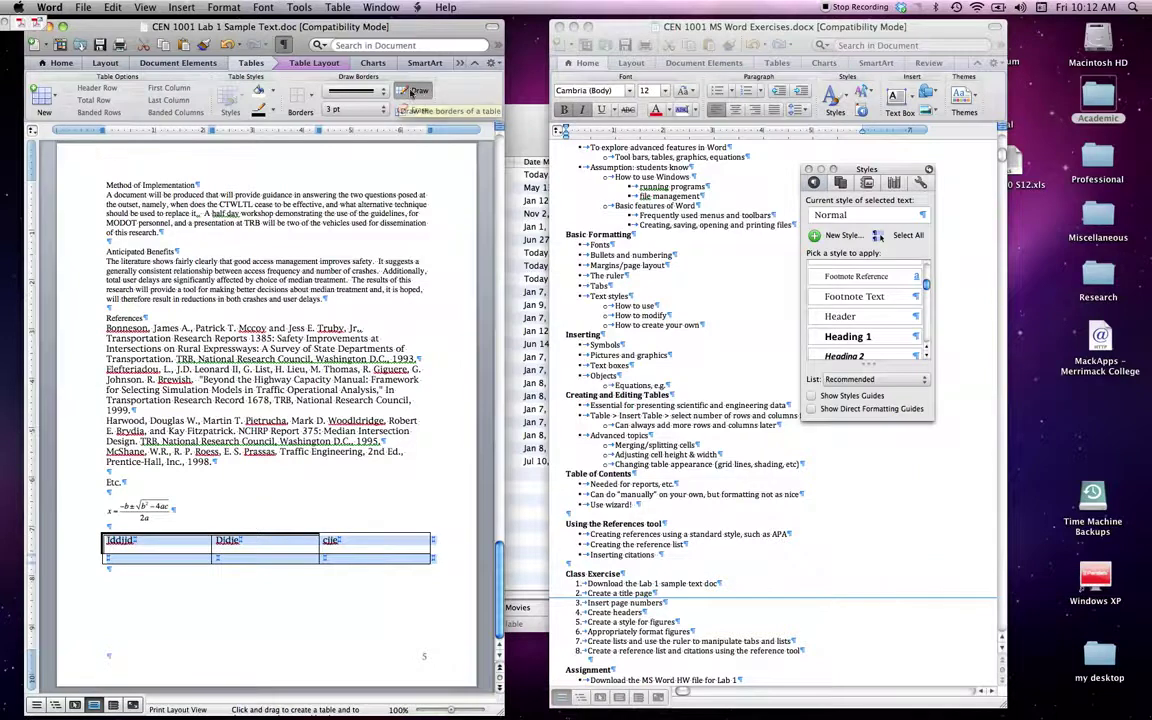
Apply the chosen 3 pt line style to all borders of the table.
click(311, 101)
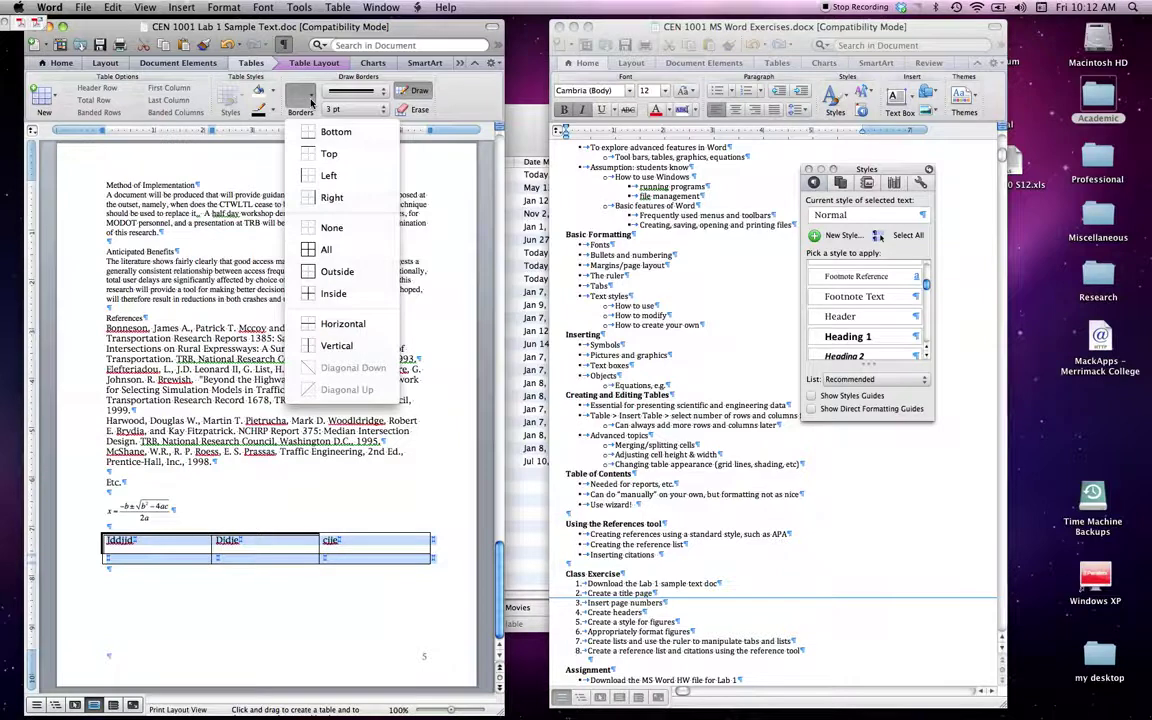
click(311, 103)
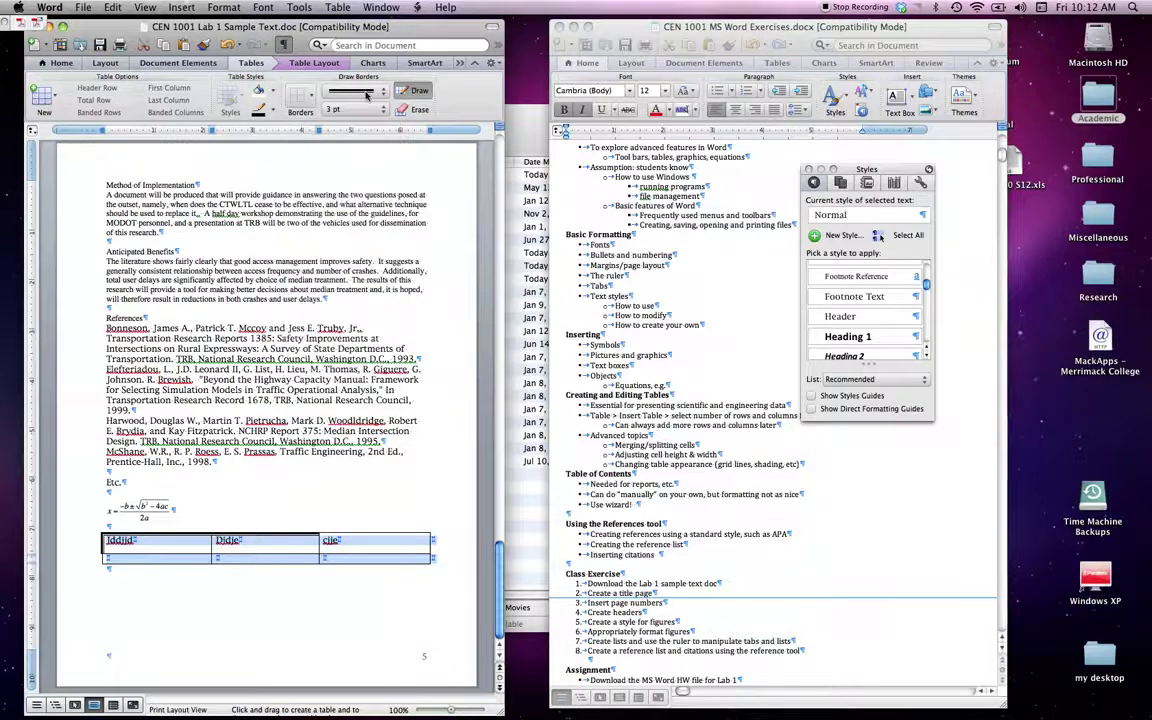
click(312, 100)
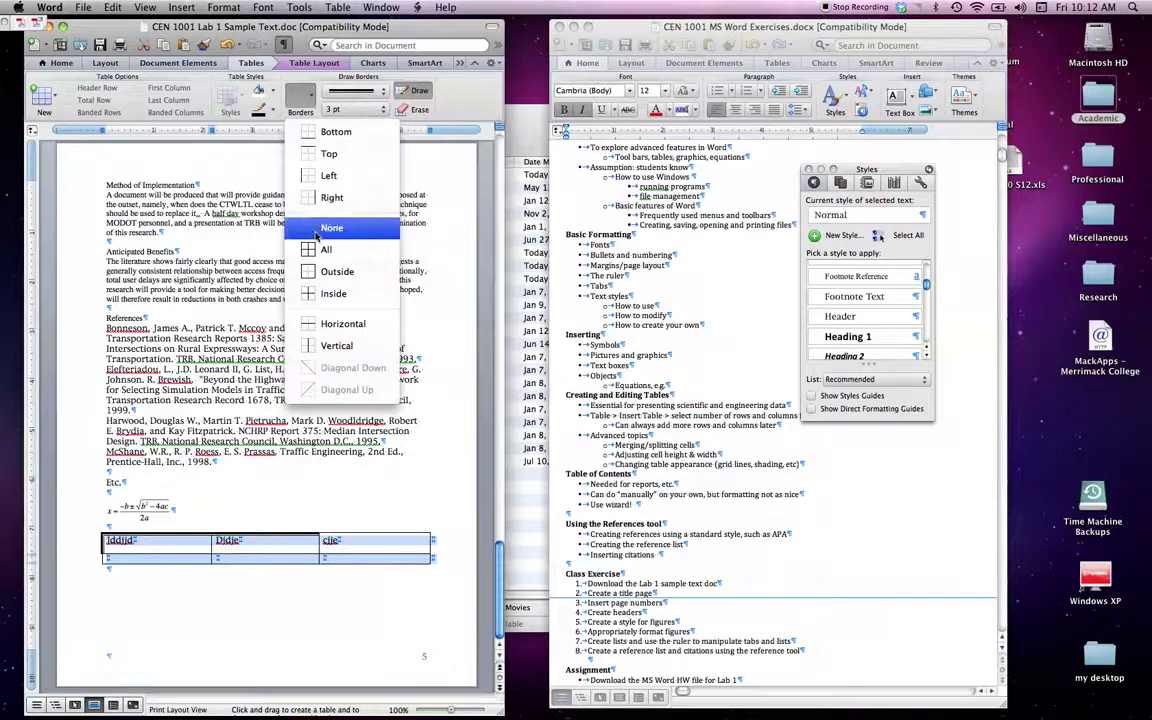
click(313, 250)
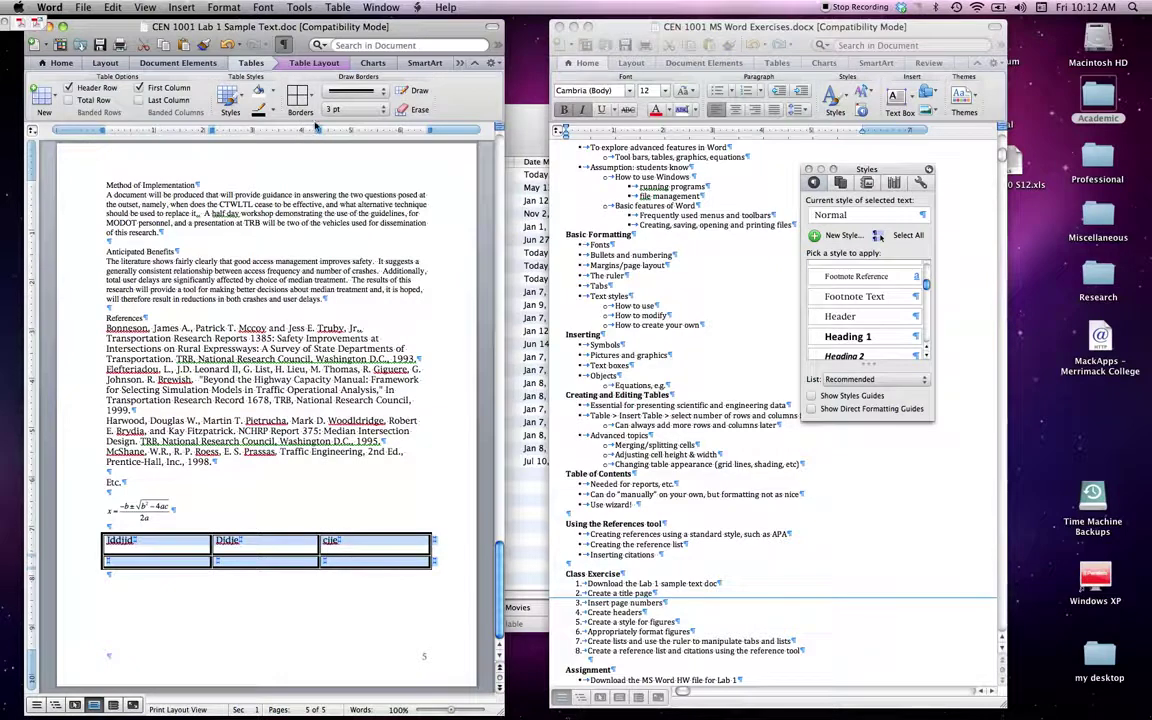
Choose the single solid line style at 1/2 pt and apply it to all borders of the table.
click(345, 89)
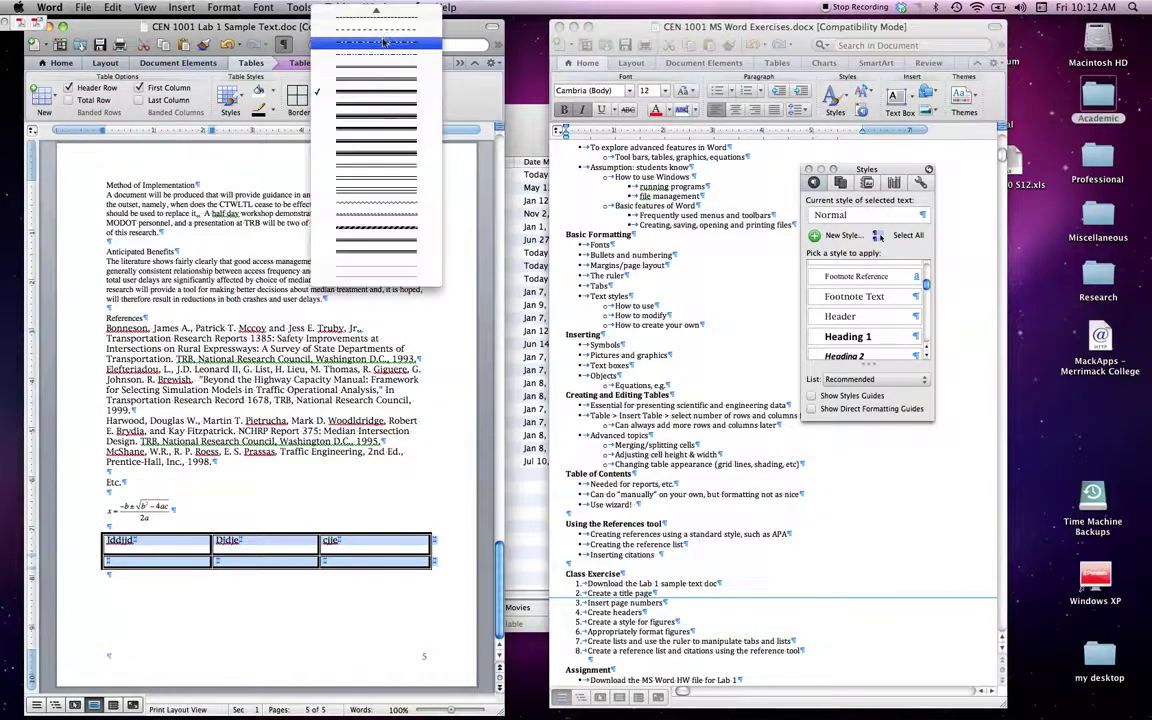
scroll(383, 55, up, 2)
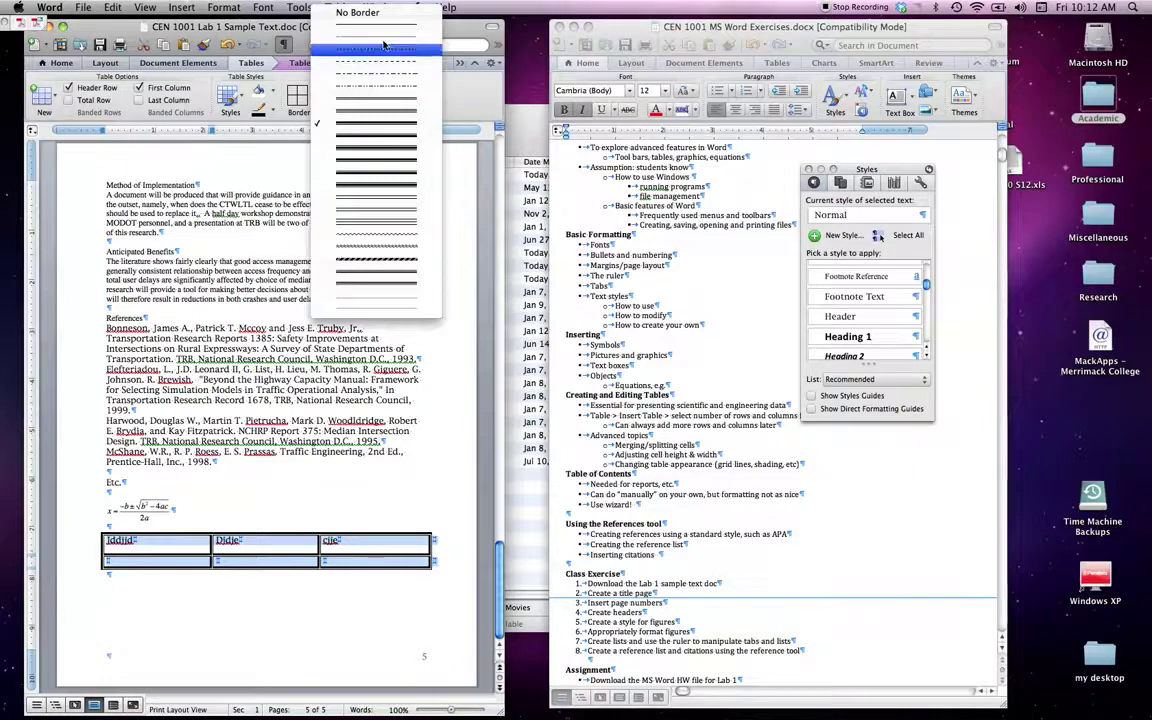
click(376, 23)
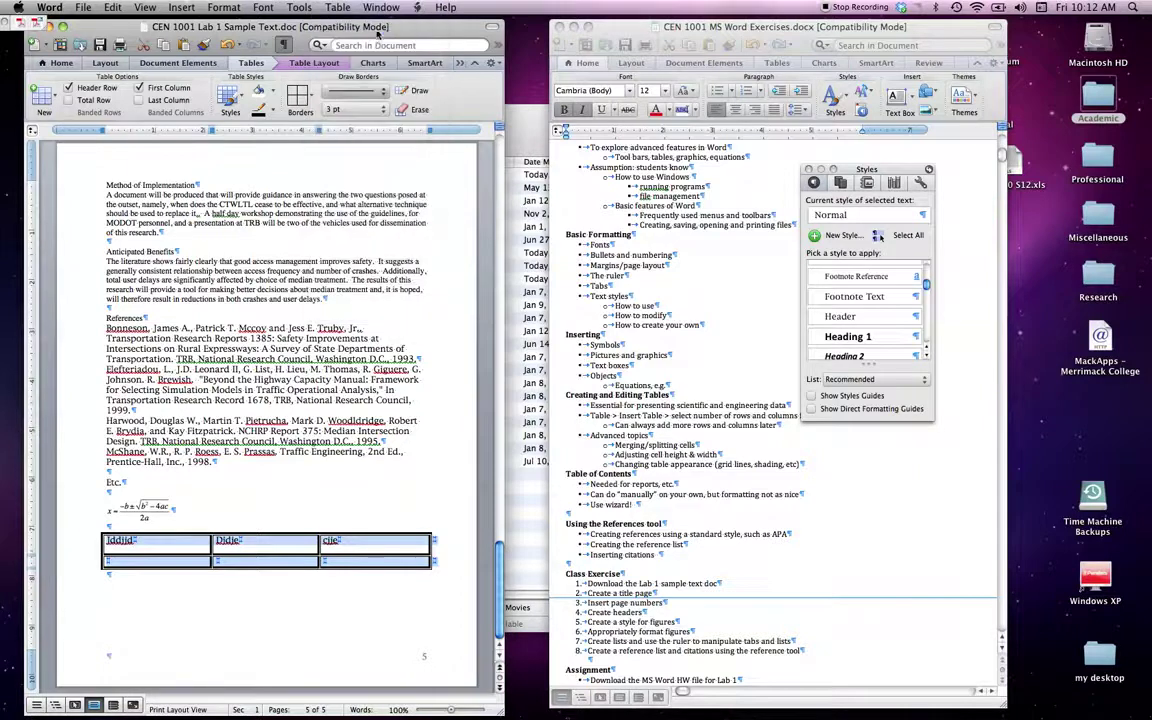
click(313, 97)
click(320, 249)
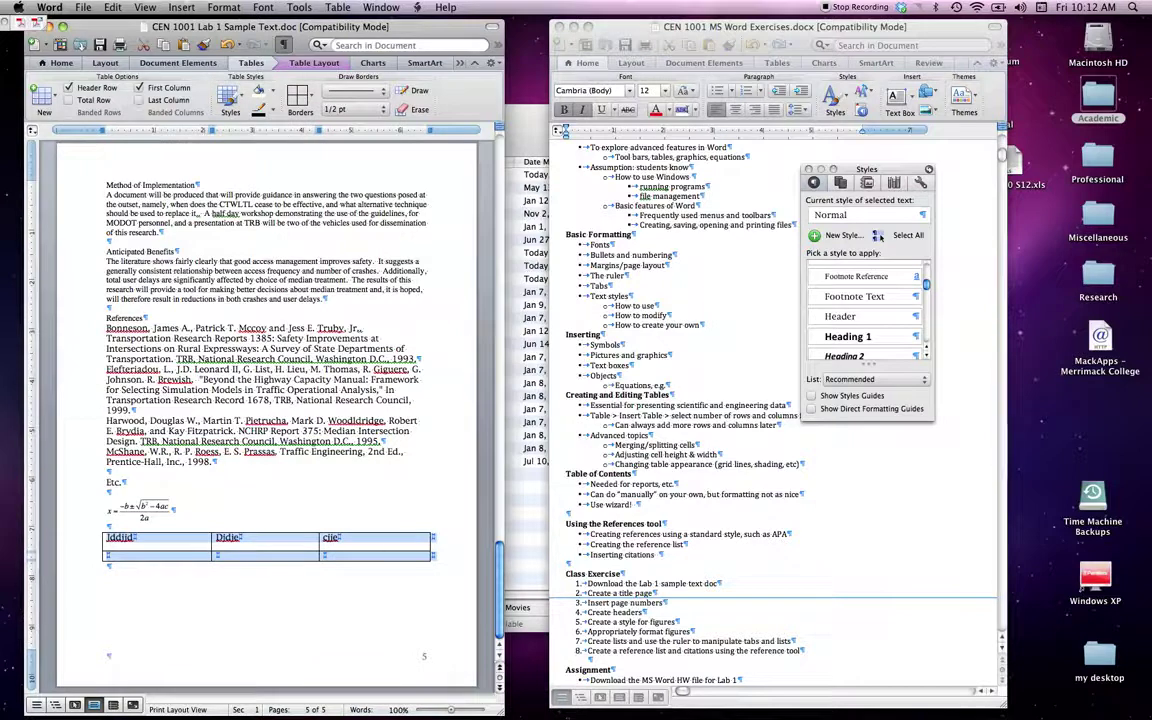
Split the second row's middle cell into 2 columns and 2 rows, and merge the resulting cells back into one.
click(290, 540)
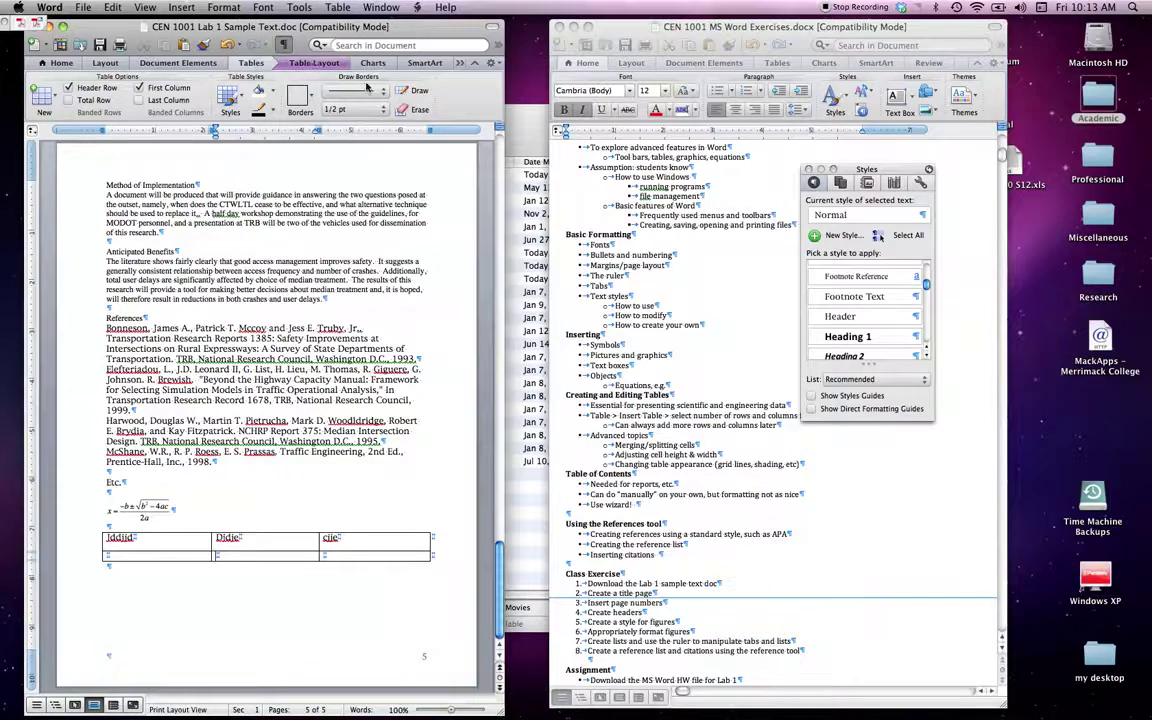
click(307, 64)
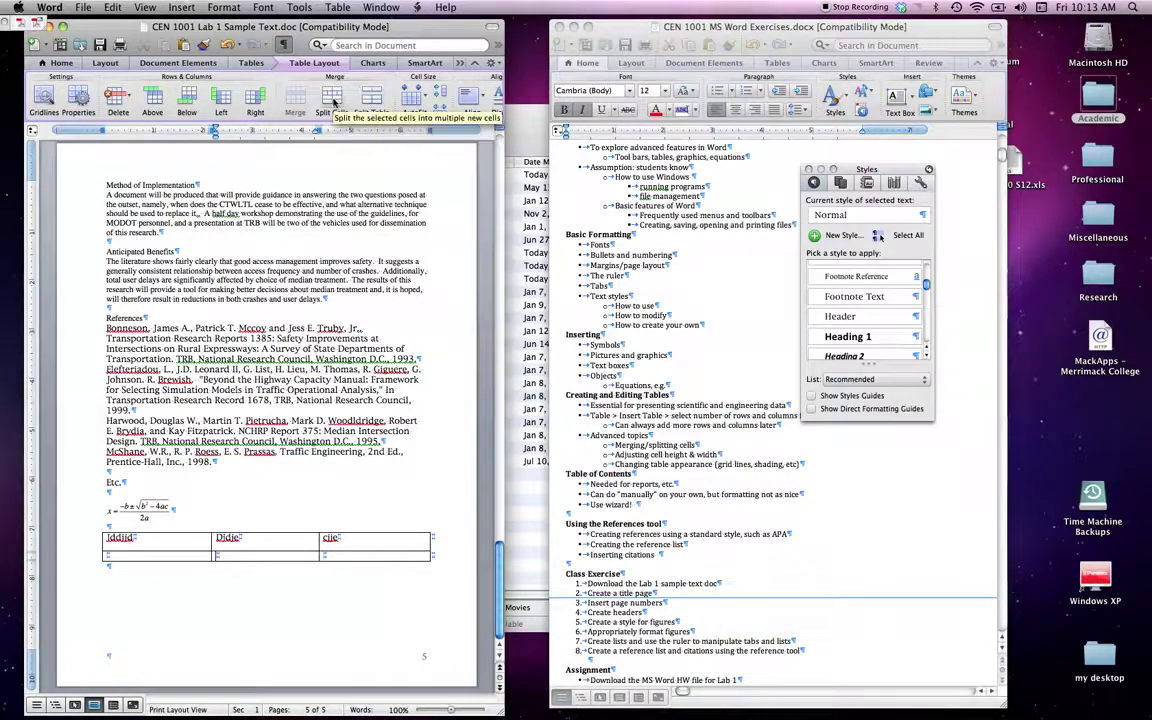
click(333, 97)
key(Tab)
text(2)
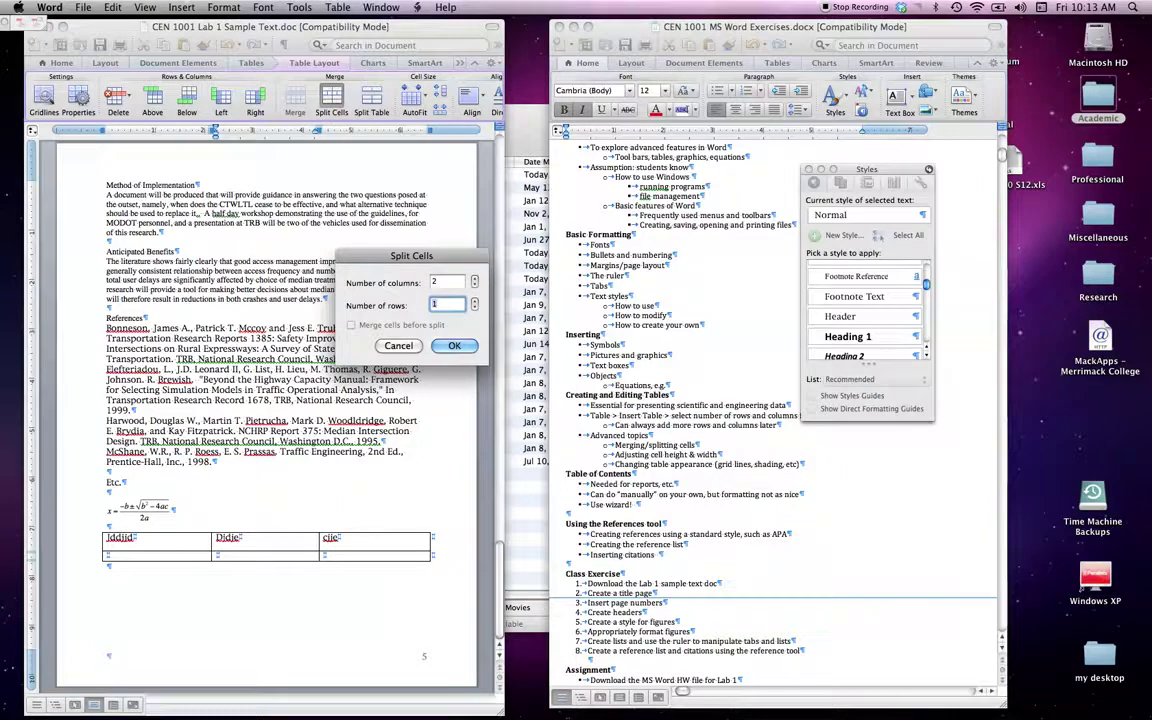
click(455, 345)
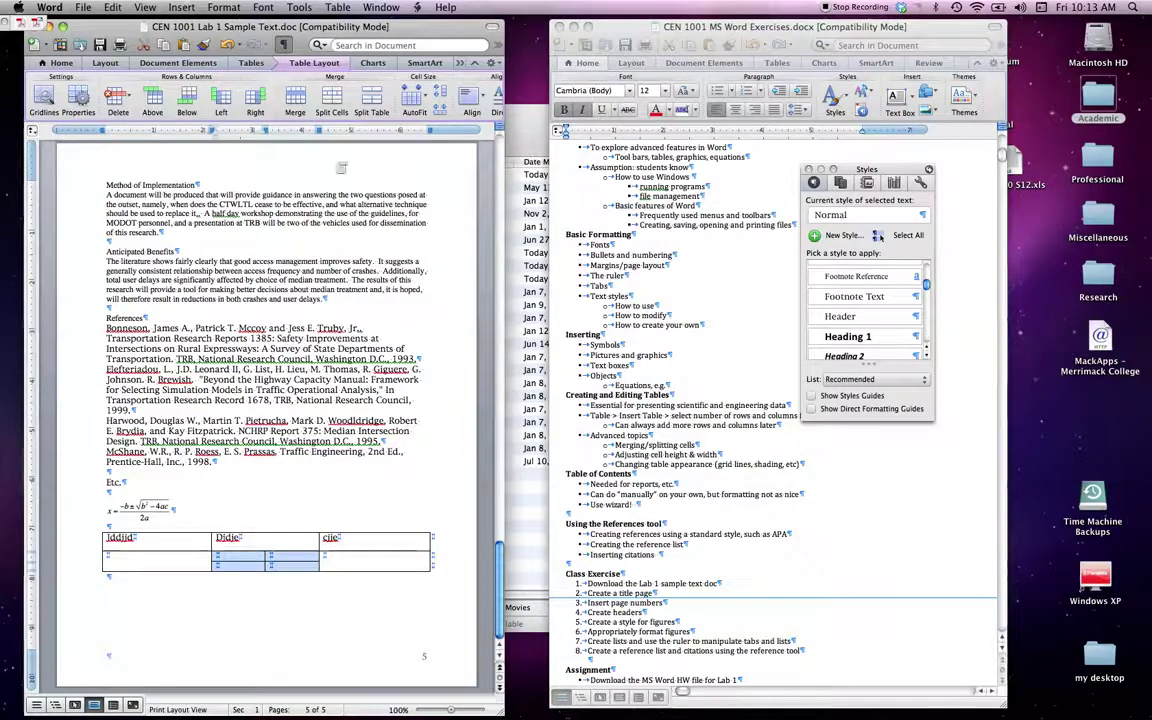
click(296, 97)
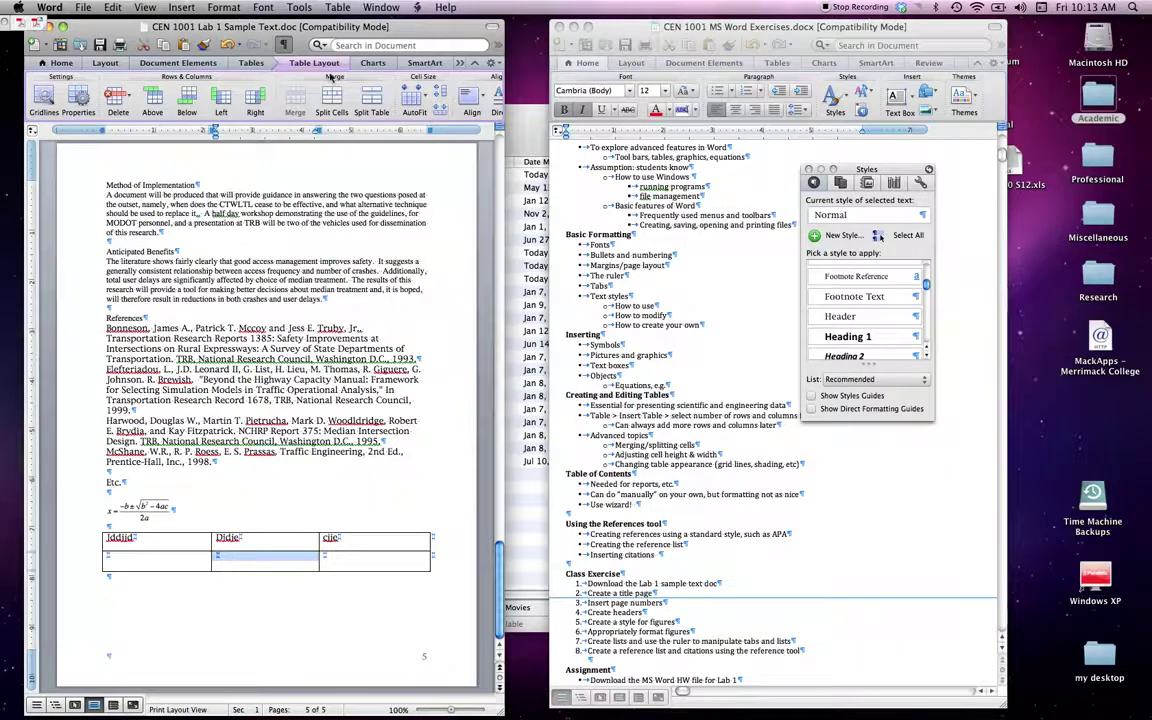
click(251, 63)
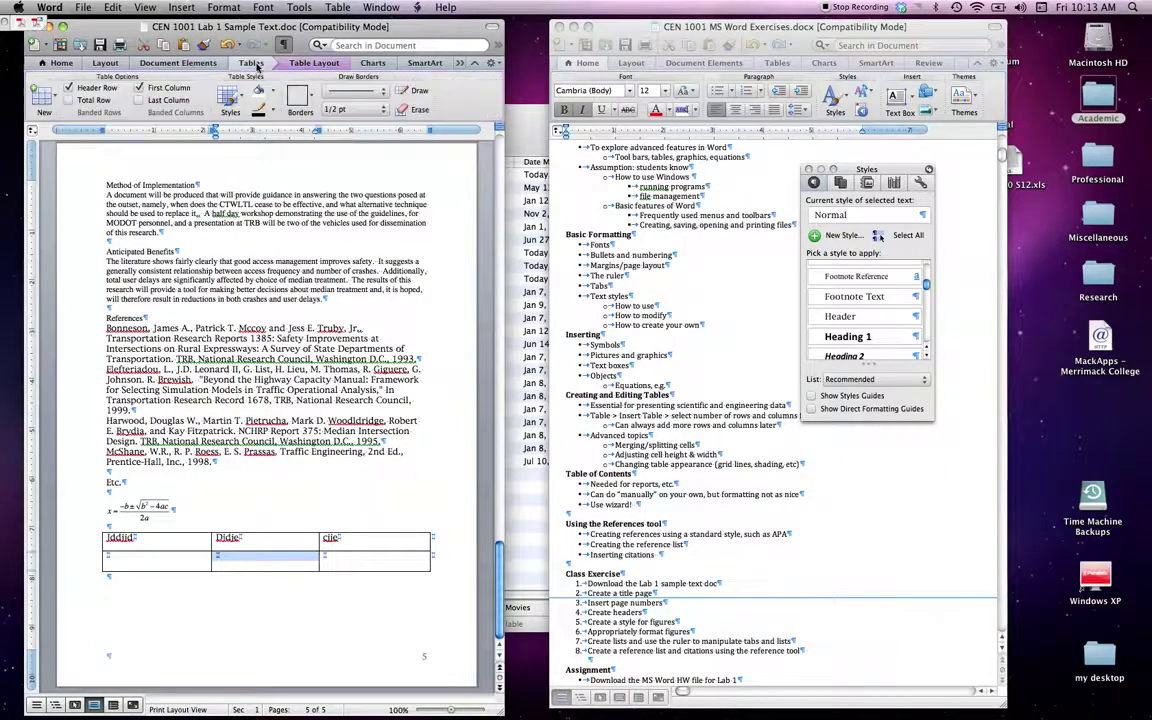
Delete the quadratic equation and the table below it from the end of the document.
click(344, 500)
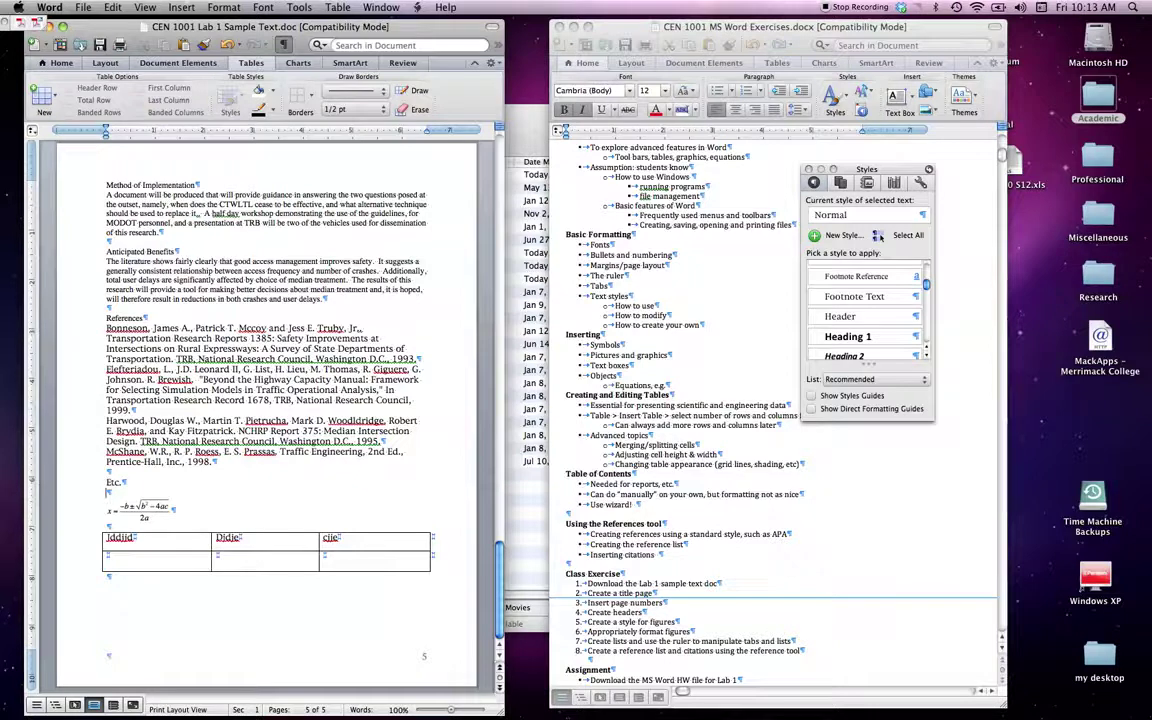
key(Down)
key(shift+Right)
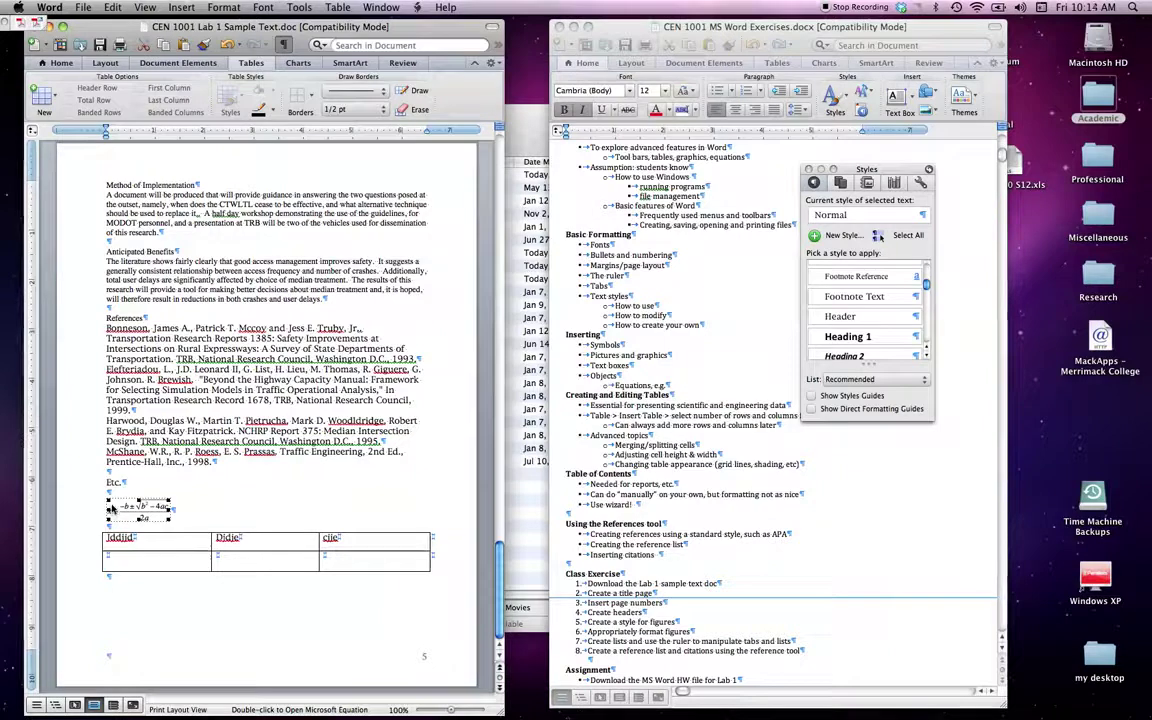
key(Delete)
key(shift+Down)
key(Delete)
drag(85, 322, 88, 461)
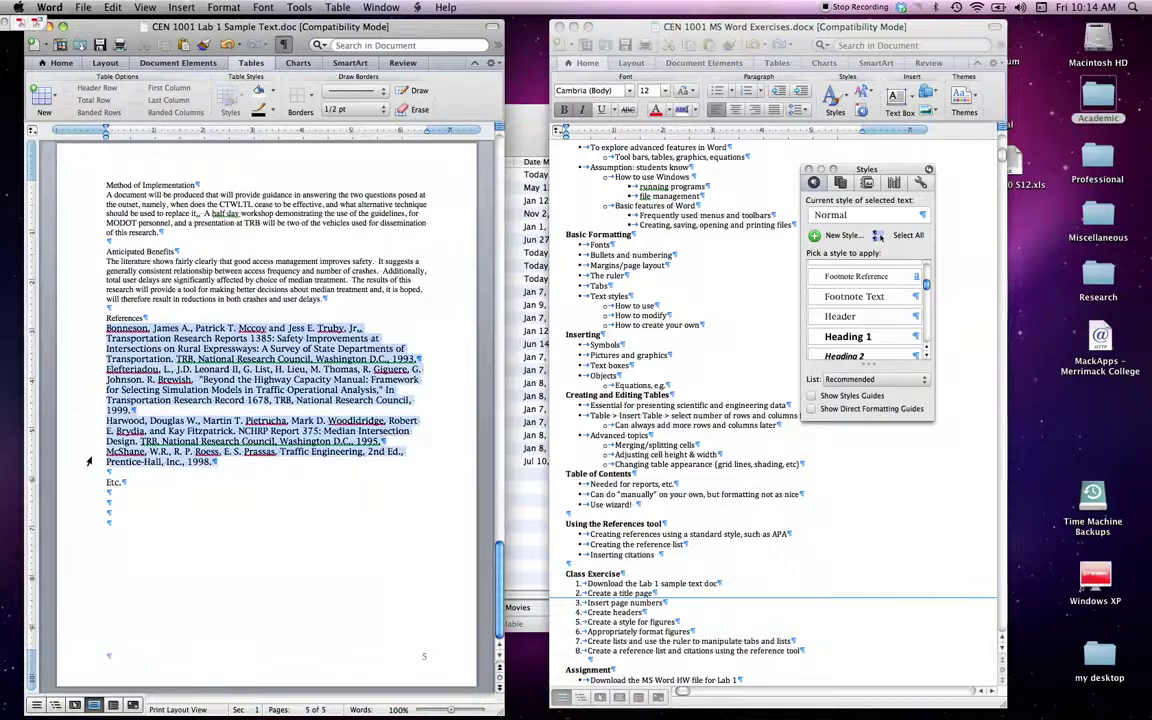
key(Right)
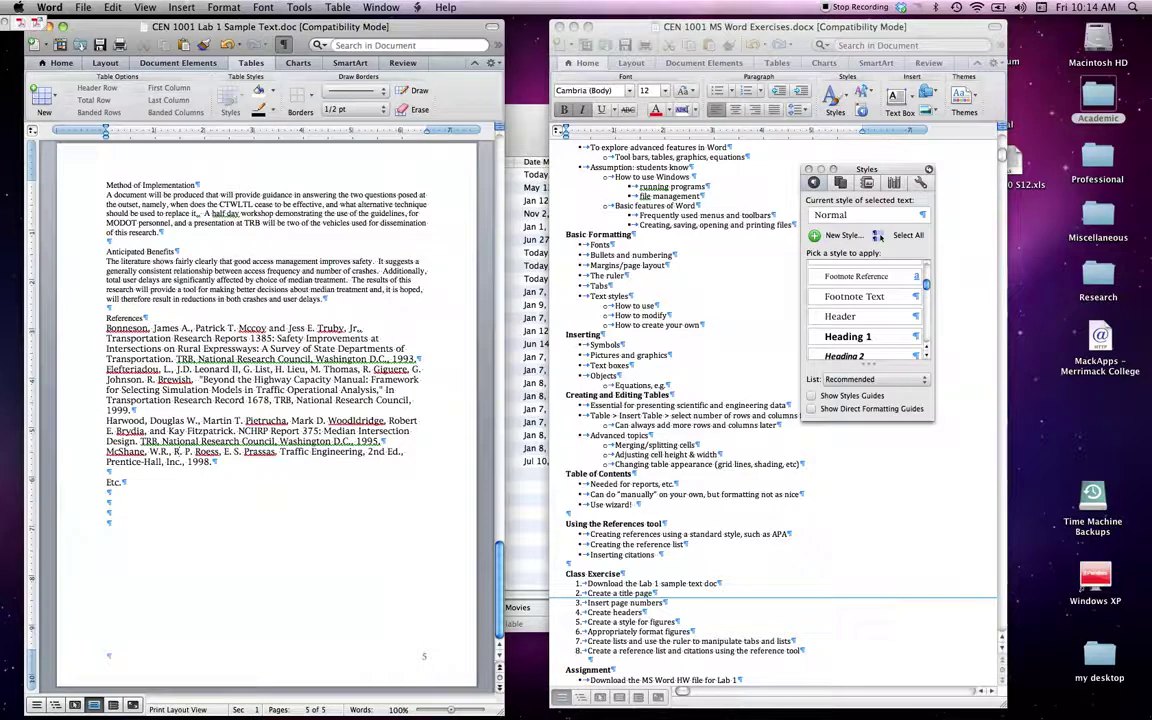
double_click(97, 352)
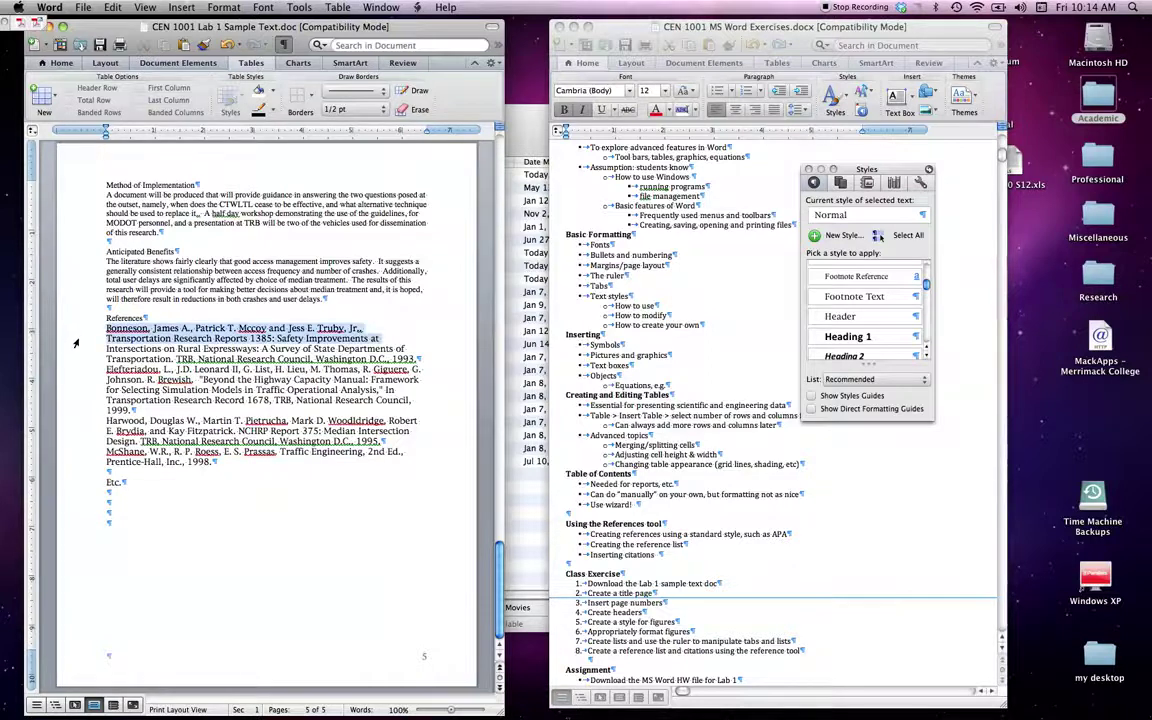
click(175, 348)
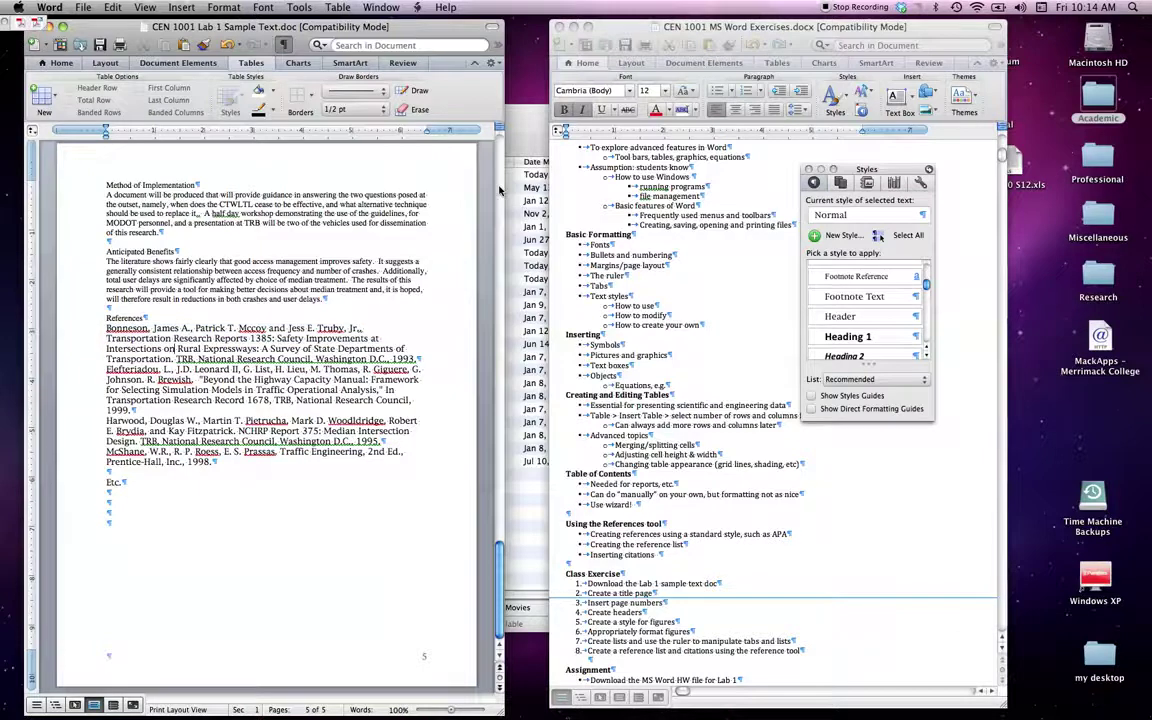
Select APA as the bibliography style and open the citations manager, placing it beside the sample document's page.
click(62, 64)
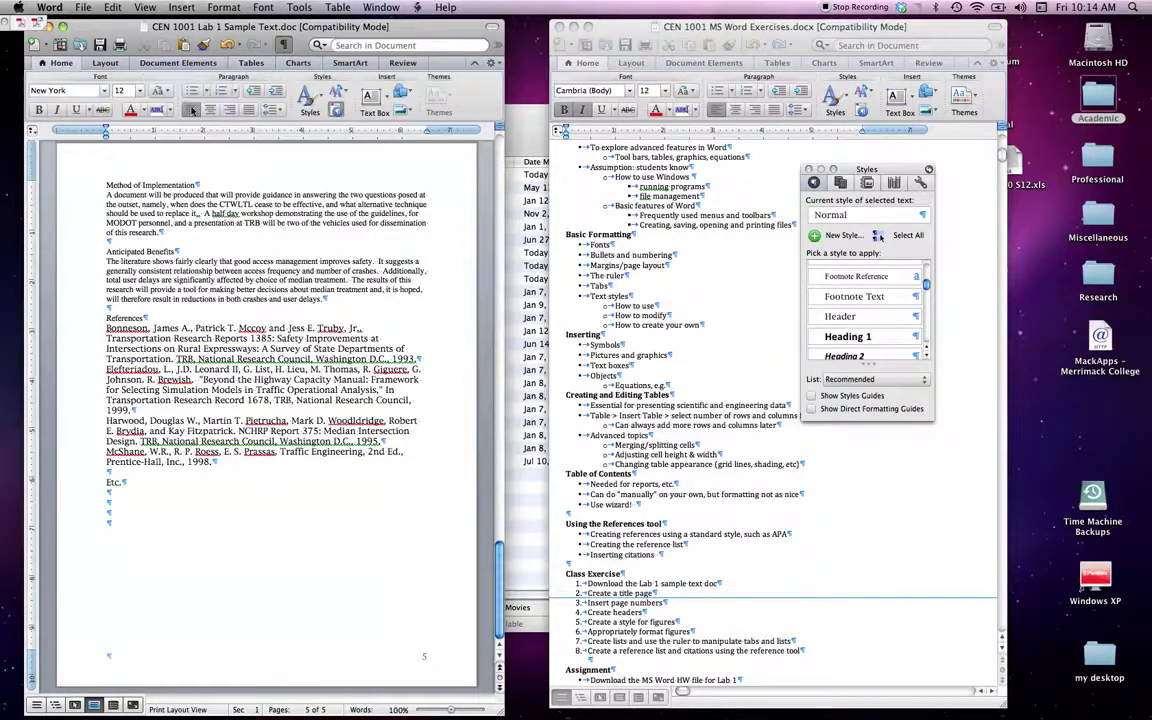
click(106, 63)
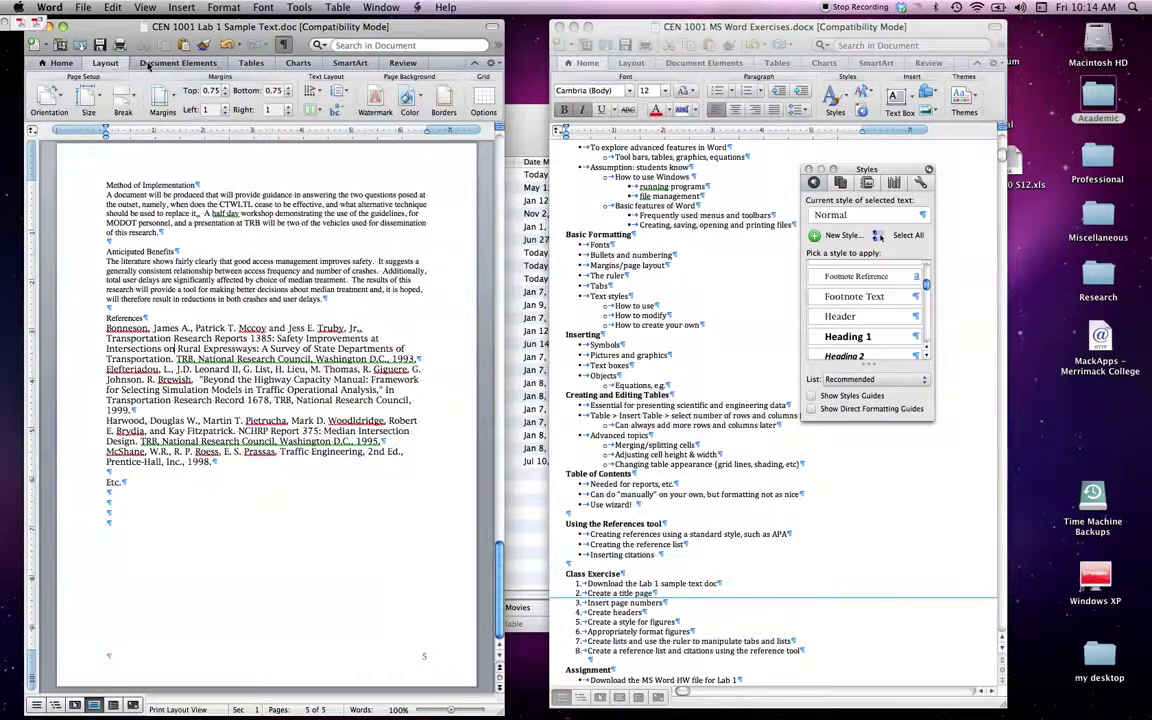
click(150, 64)
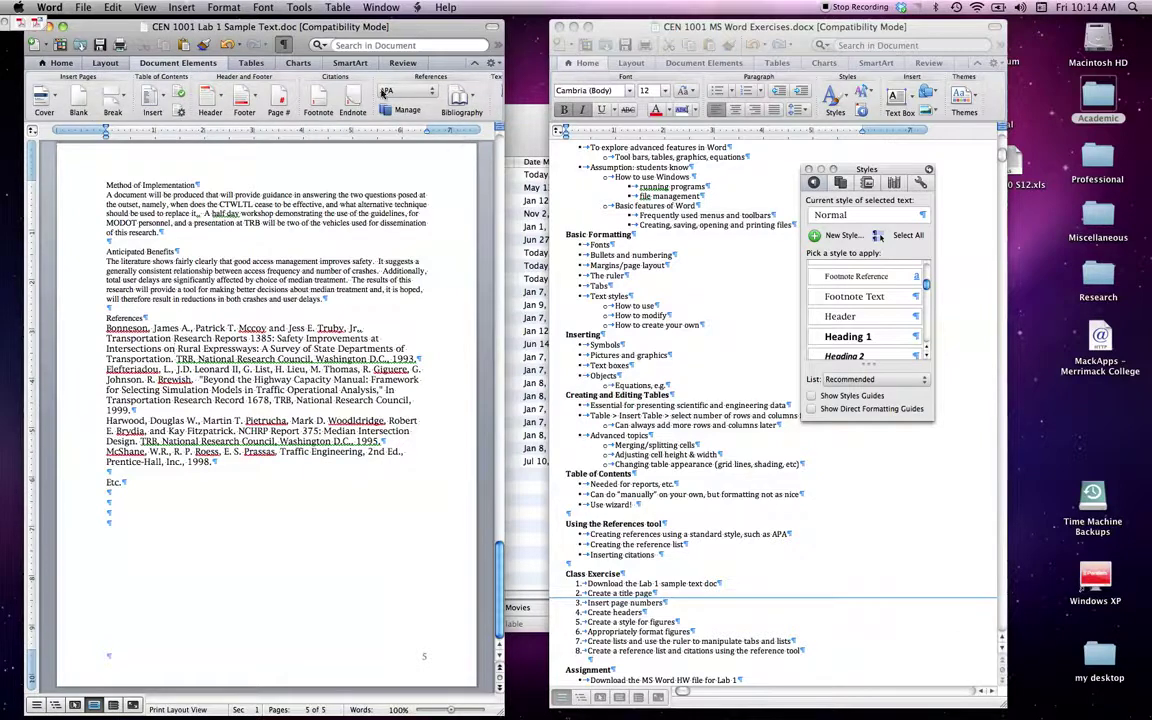
click(433, 92)
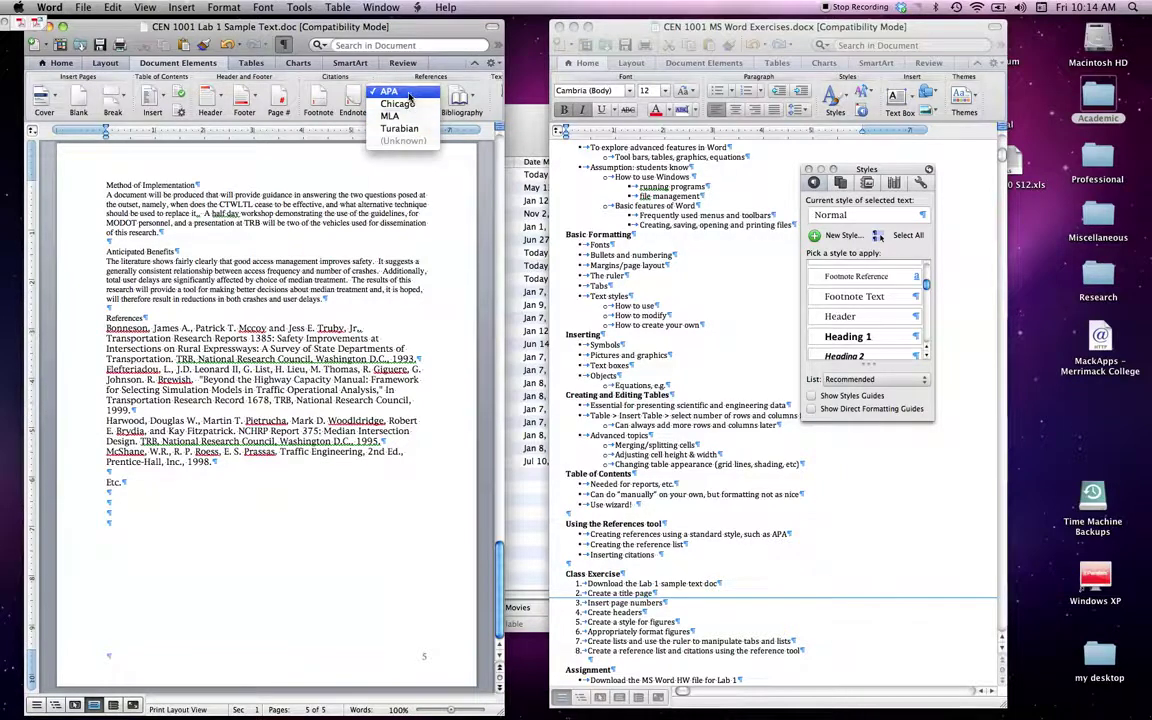
click(420, 92)
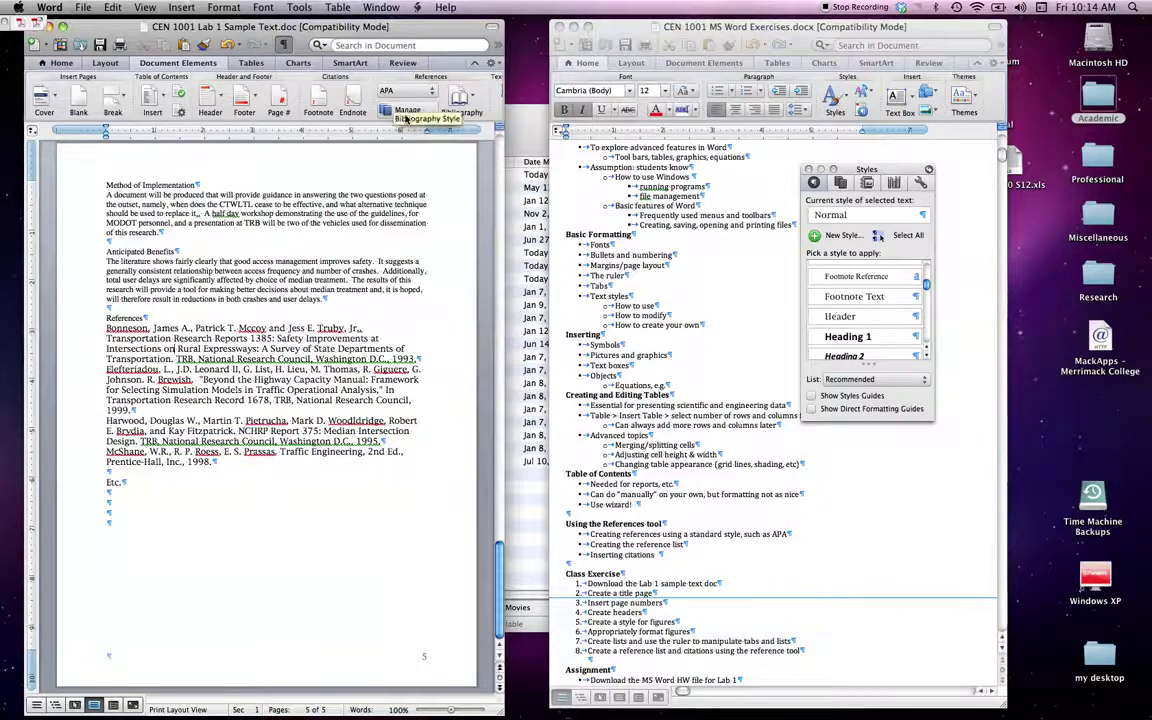
click(408, 112)
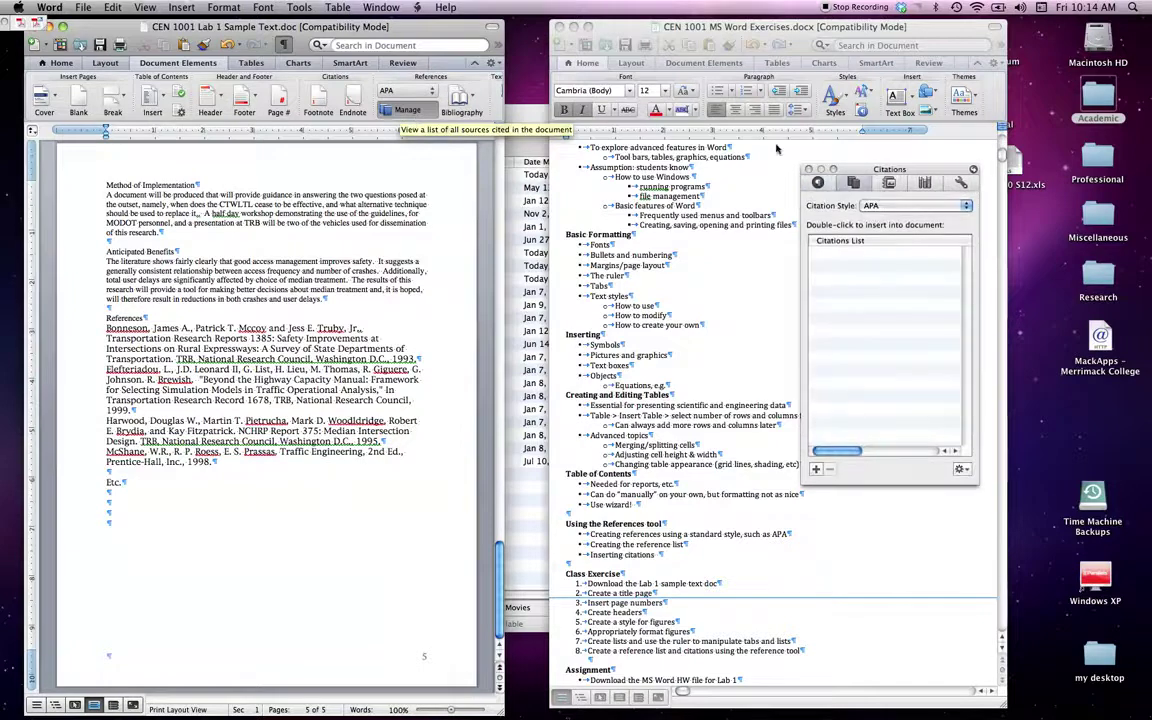
drag(874, 169, 452, 183)
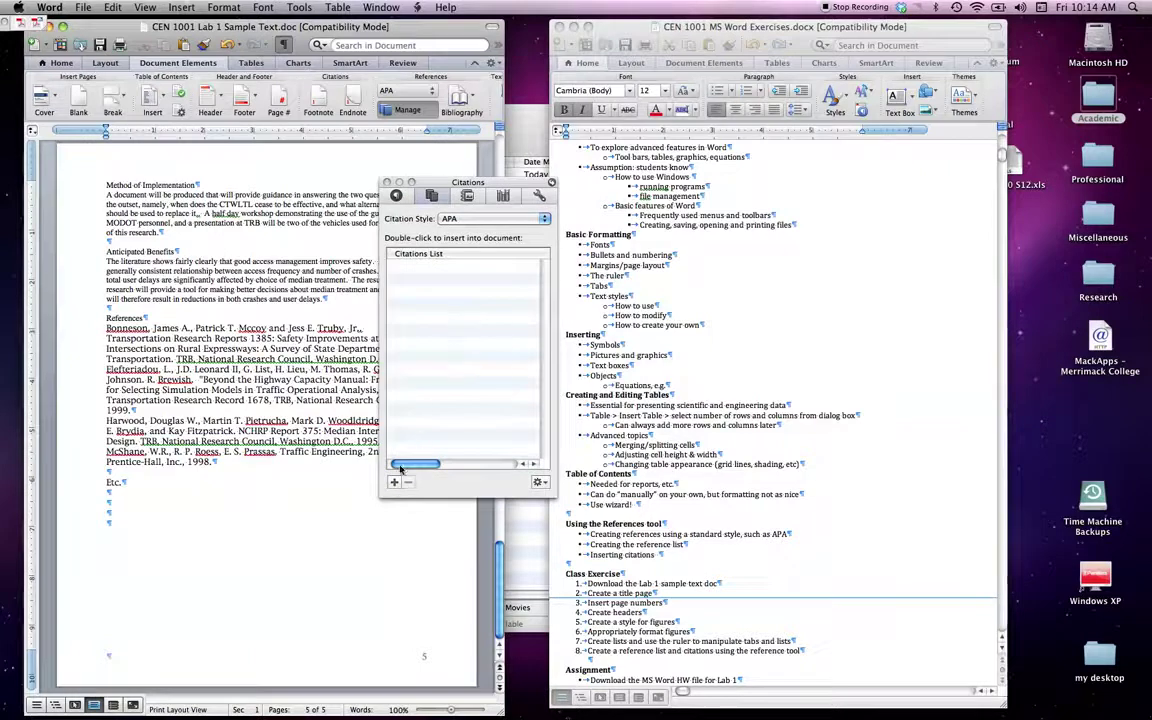
drag(434, 186, 598, 182)
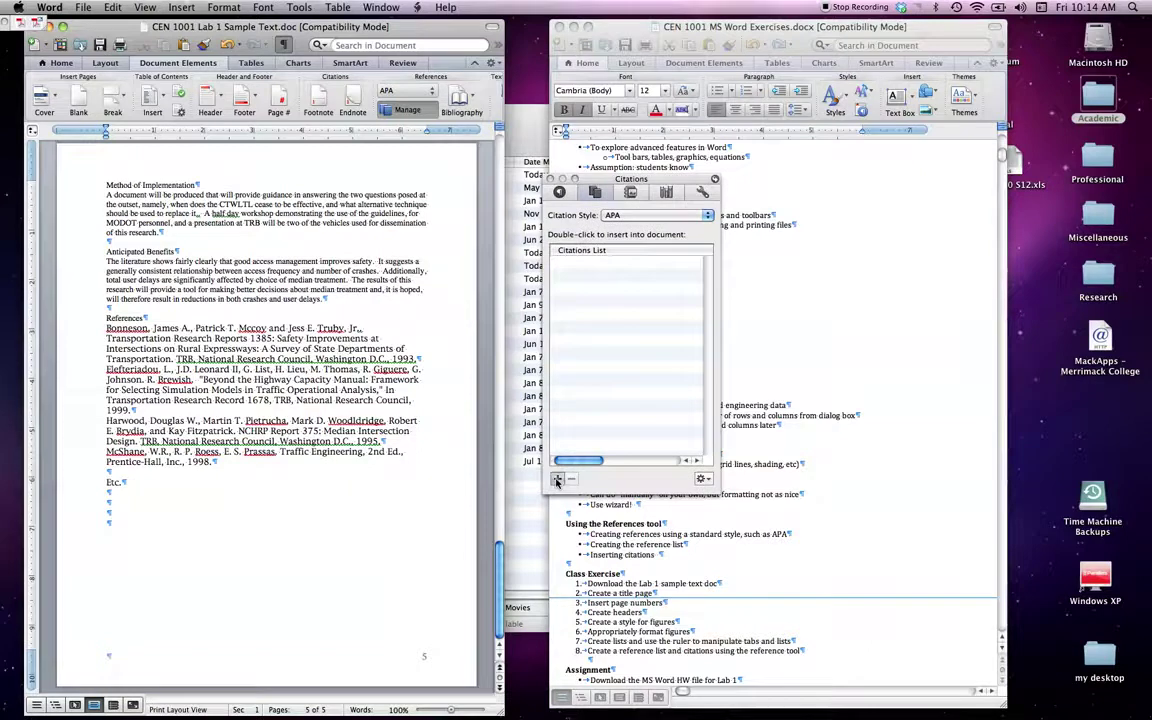
Start a new citation source of type Article in a journal, keeping the first reference's opening lines in the document visible.
click(559, 480)
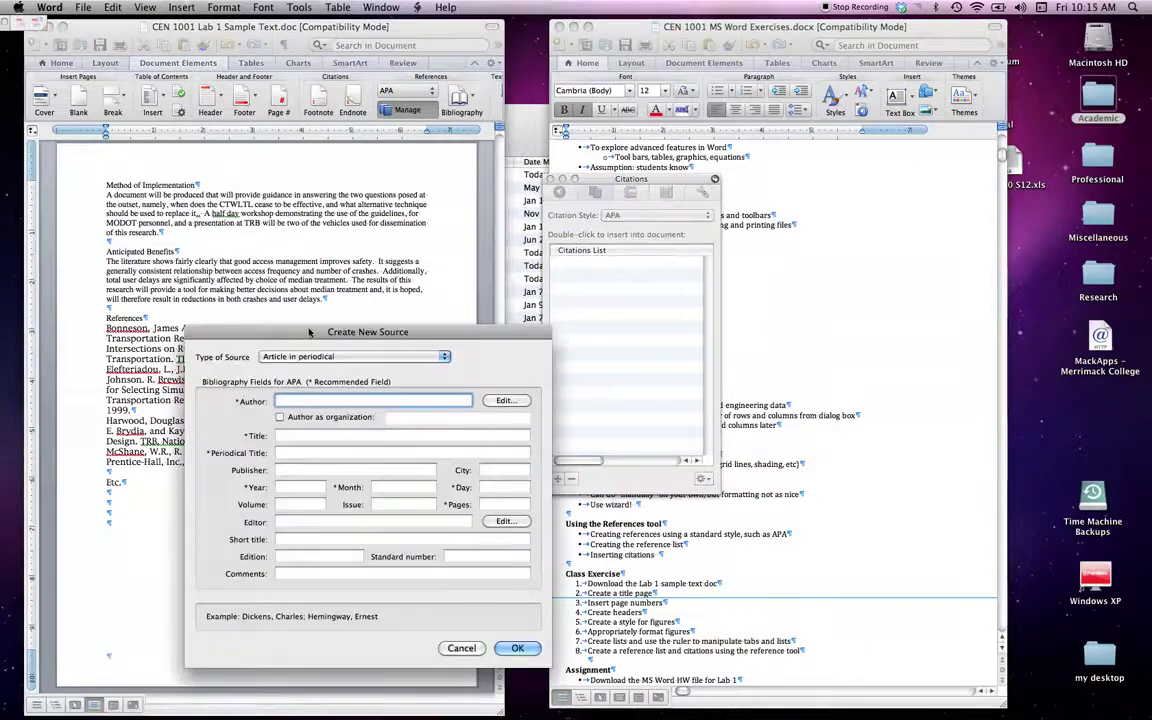
drag(306, 330, 418, 343)
click(368, 370)
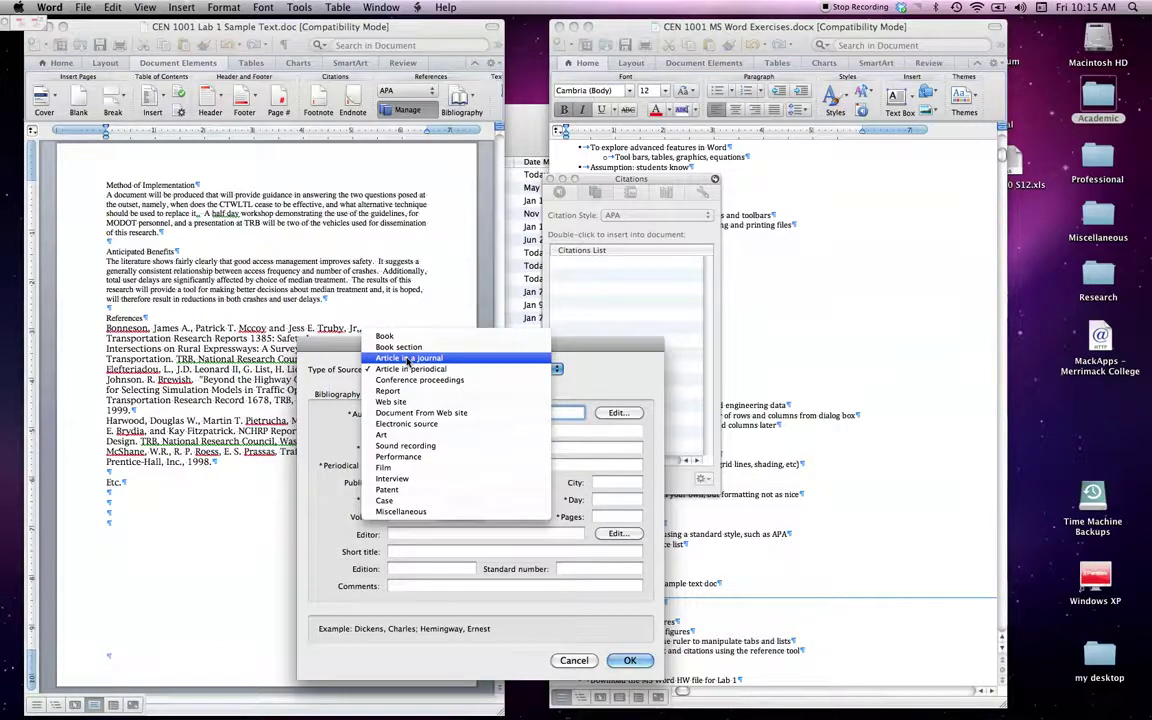
click(407, 359)
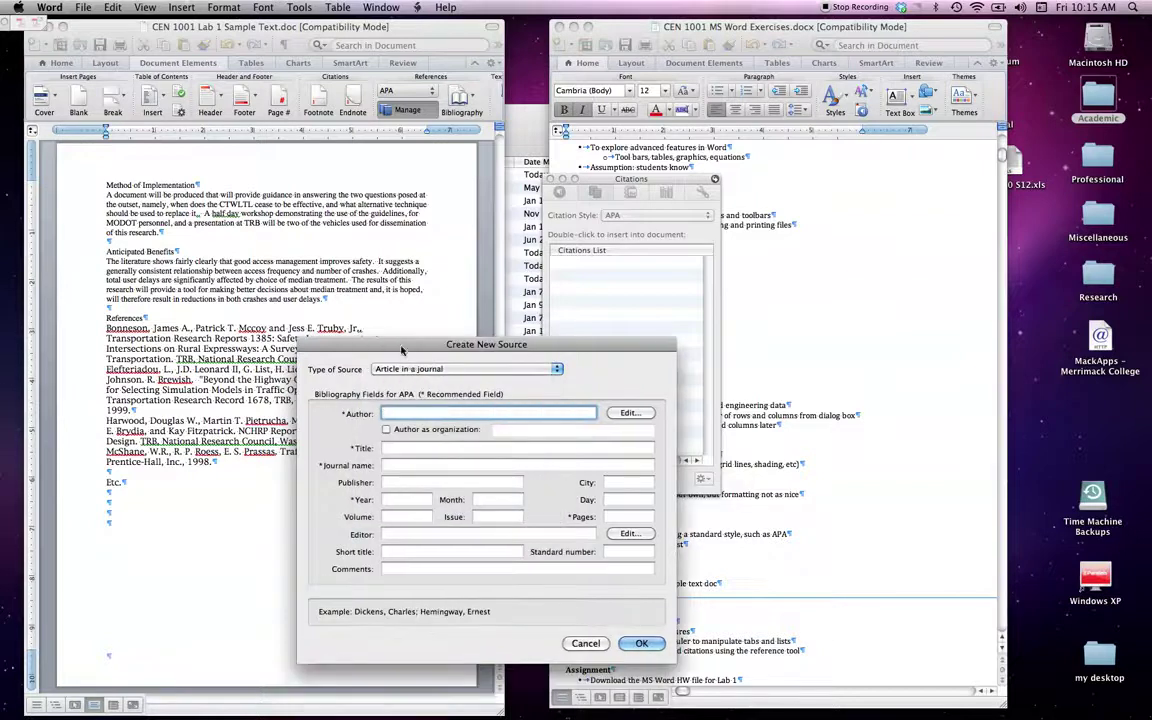
click(413, 371)
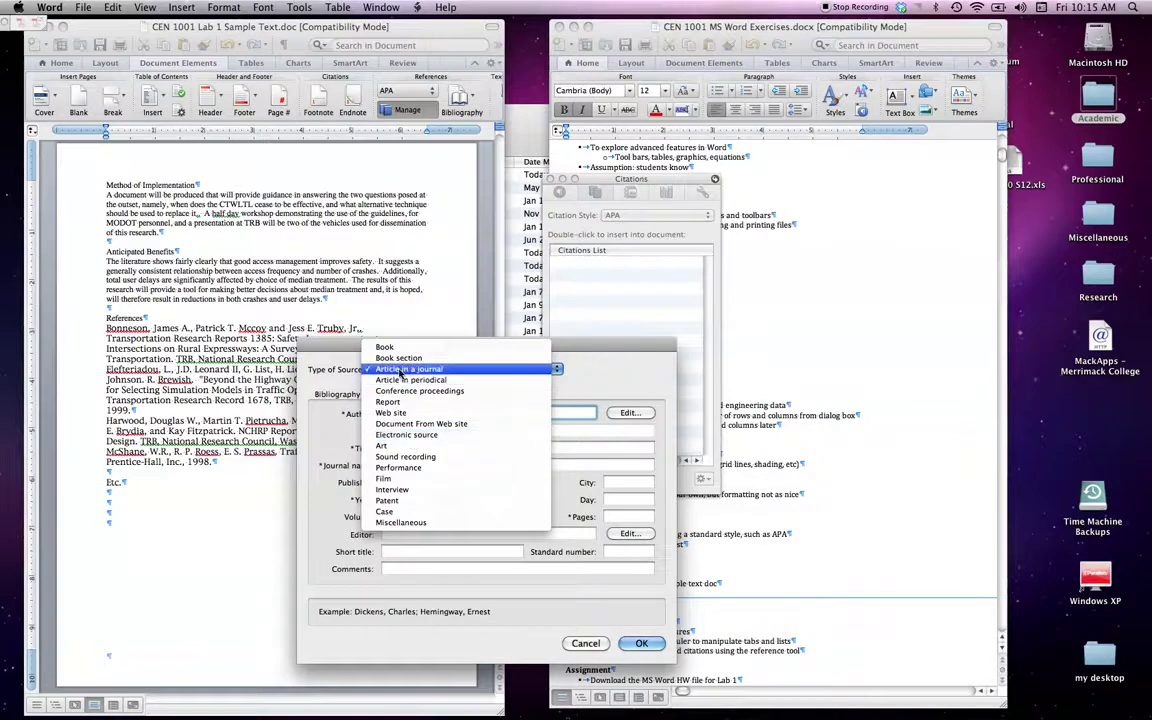
click(401, 370)
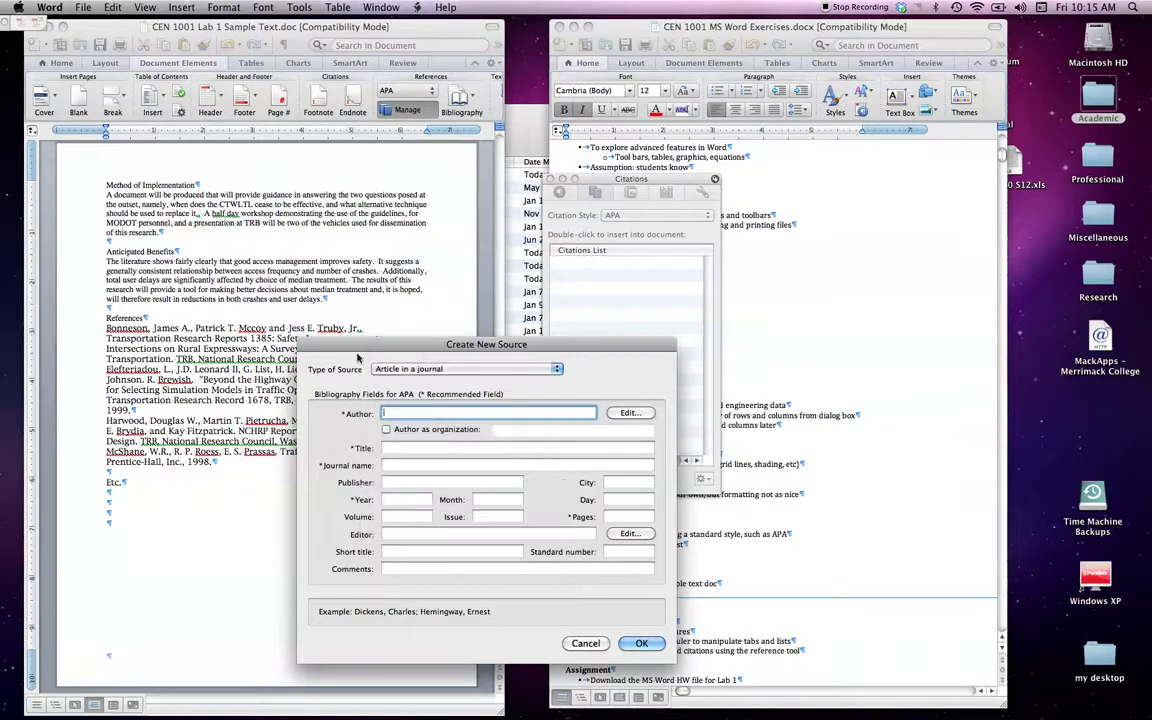
drag(351, 347, 224, 372)
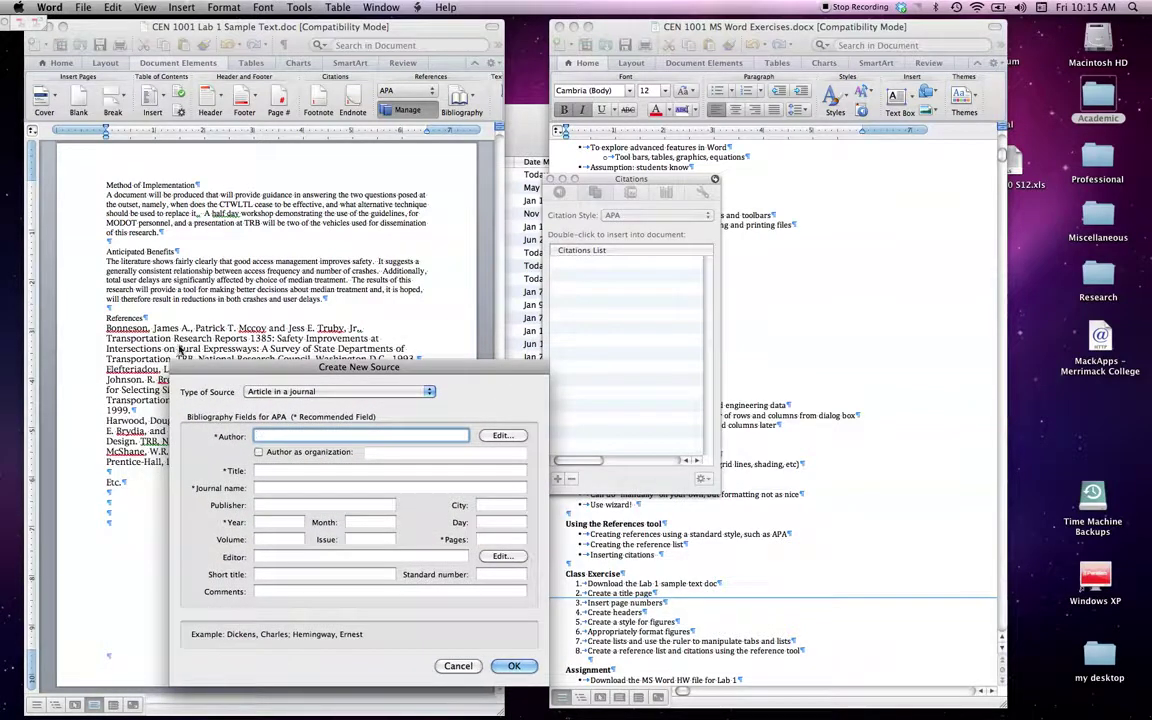
Add the first author of the first listed reference to the source's names, with last name, first name and middle initial.
click(505, 436)
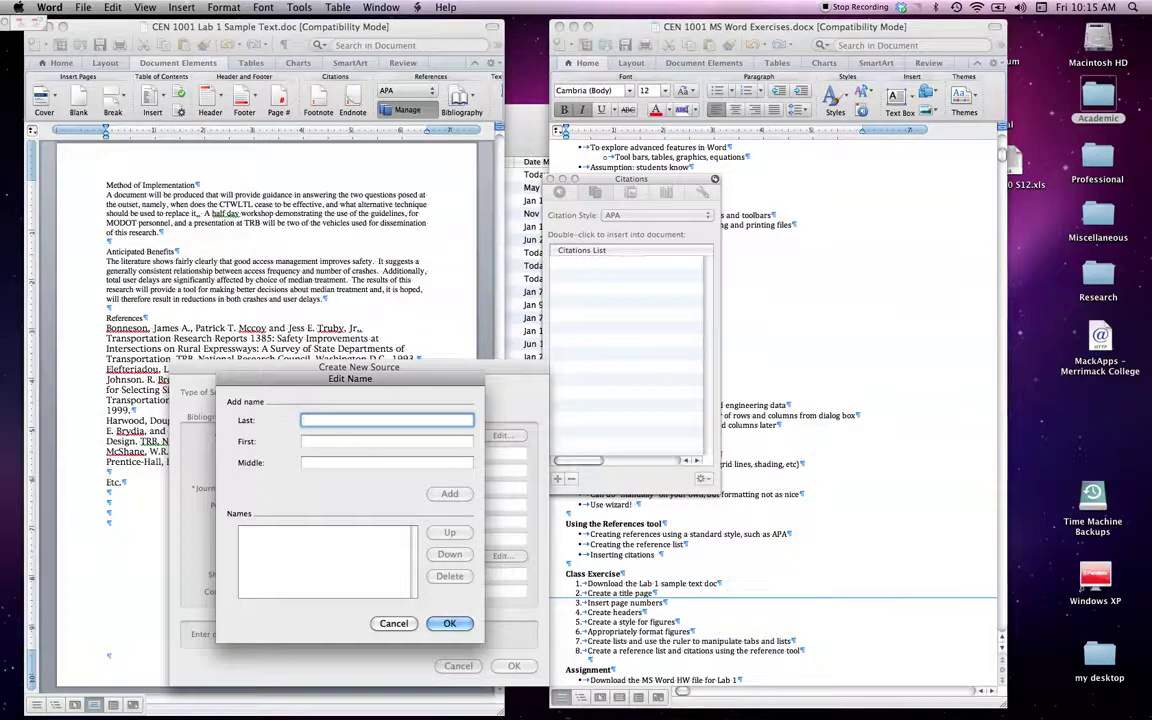
text(Bonneson)
key(Tab)
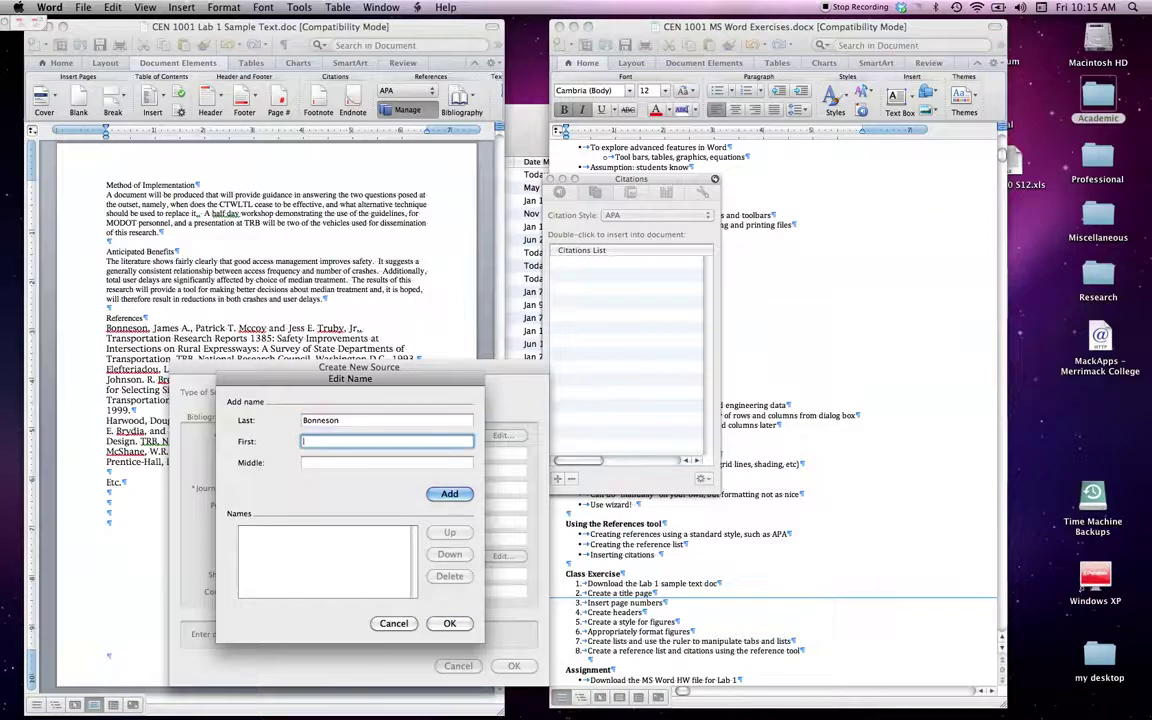
text(James)
key(Tab)
text(A)
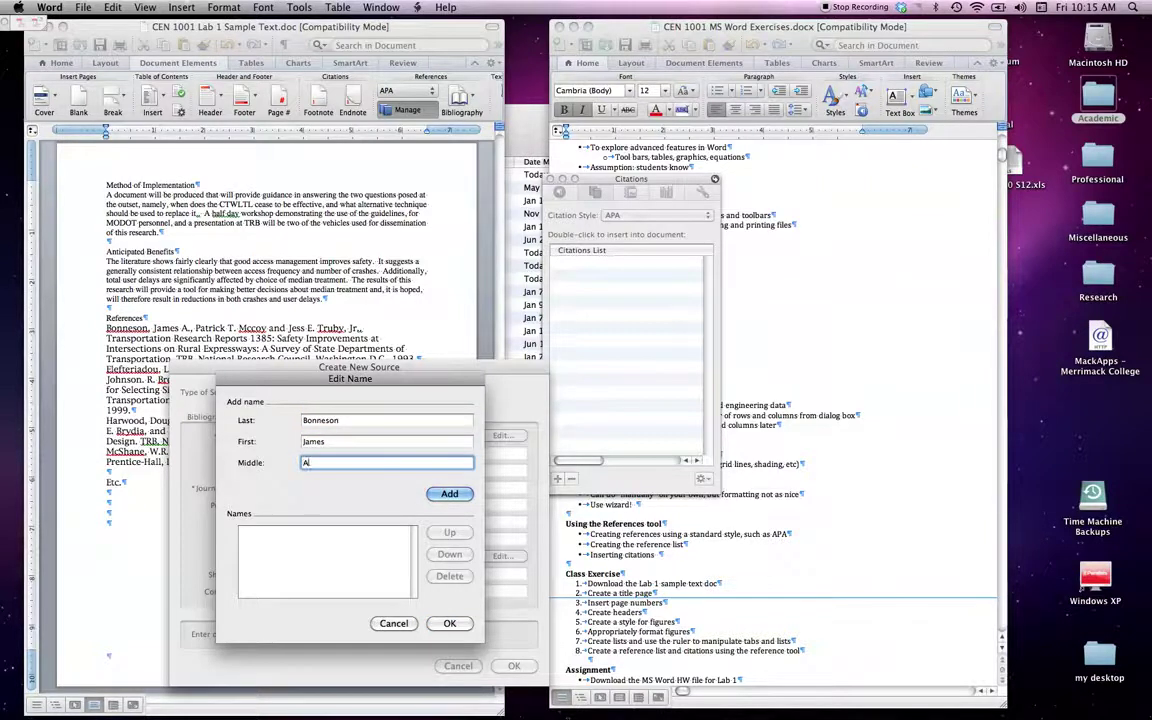
text(.)
key(Return)
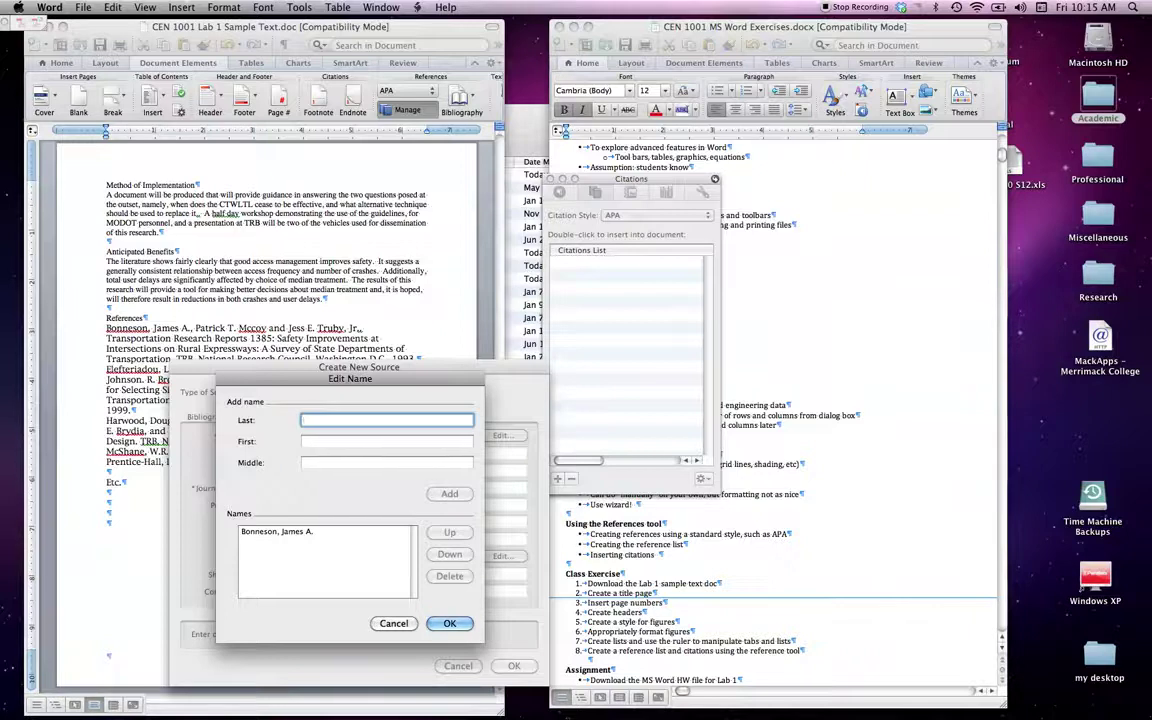
Add the second author of the first listed reference to the source's names, with last name, first name and middle initial.
text(McCoy)
key(Tab)
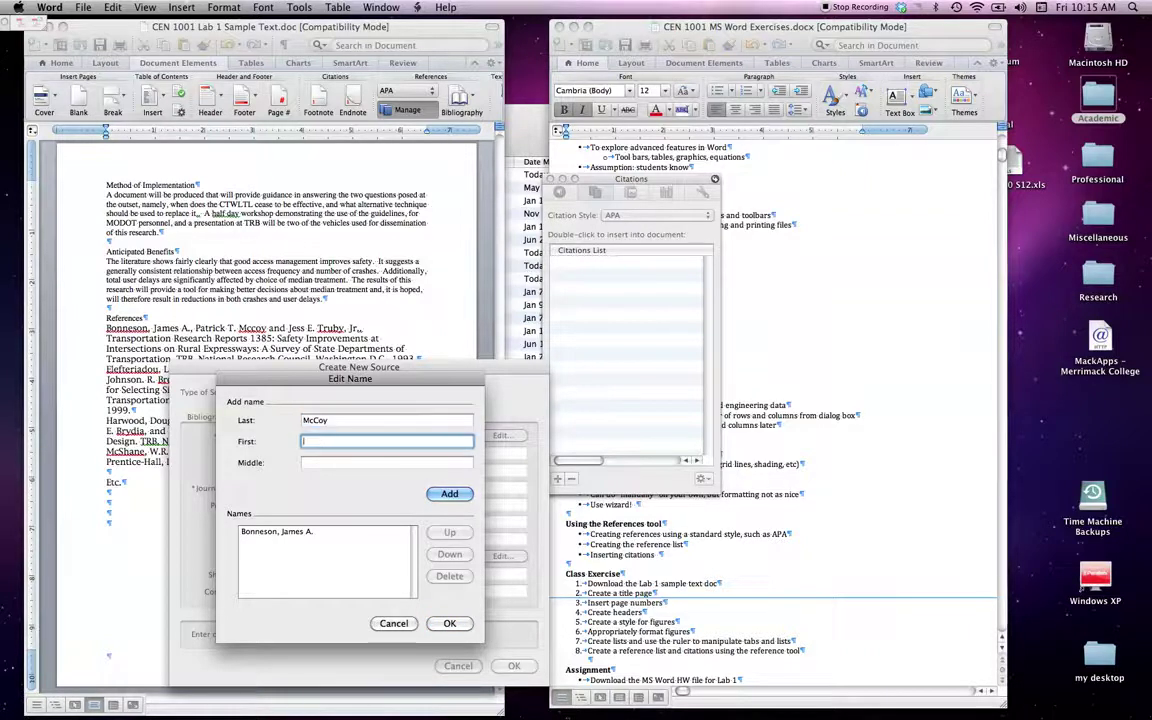
text(Patrick)
key(Tab)
text(T.)
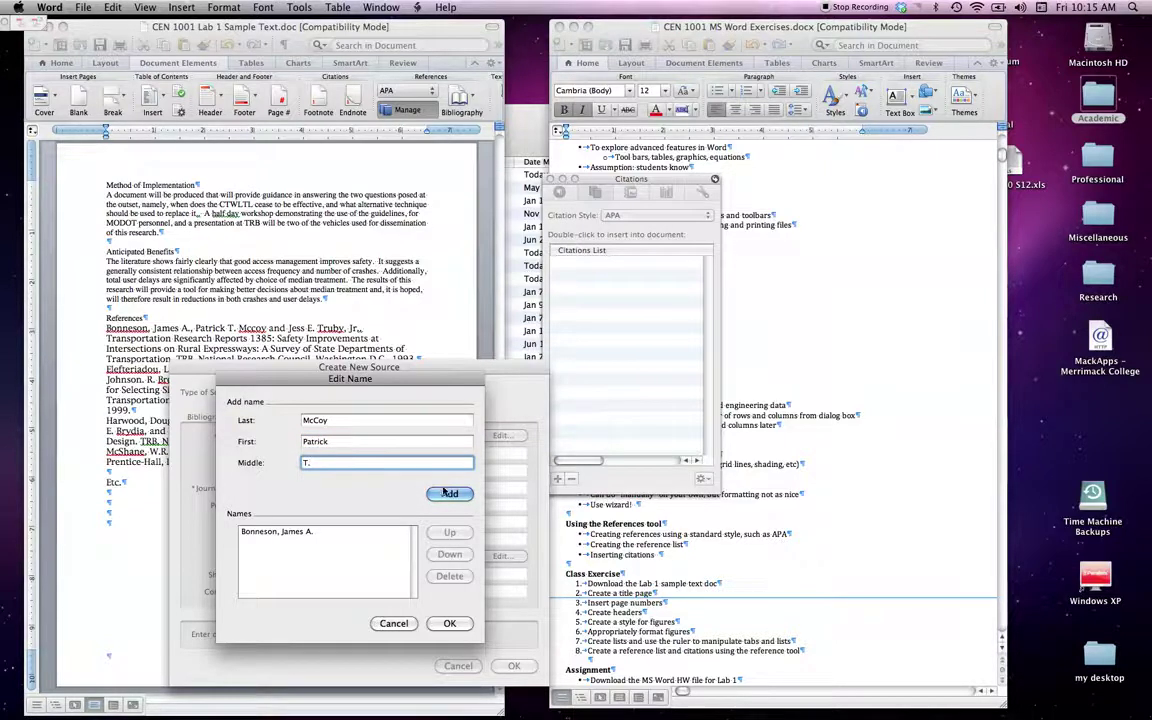
key(Return)
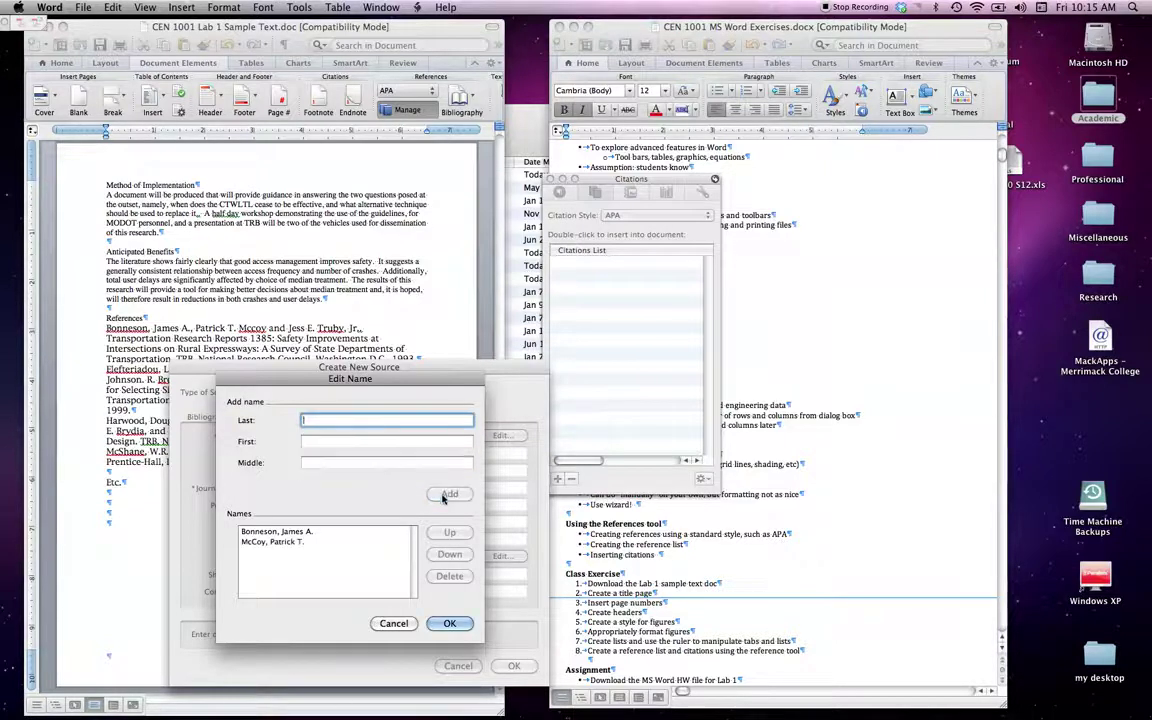
Add the reference's third author, including the Jr. suffix and middle initial, and accept the completed list of names.
text(Tr)
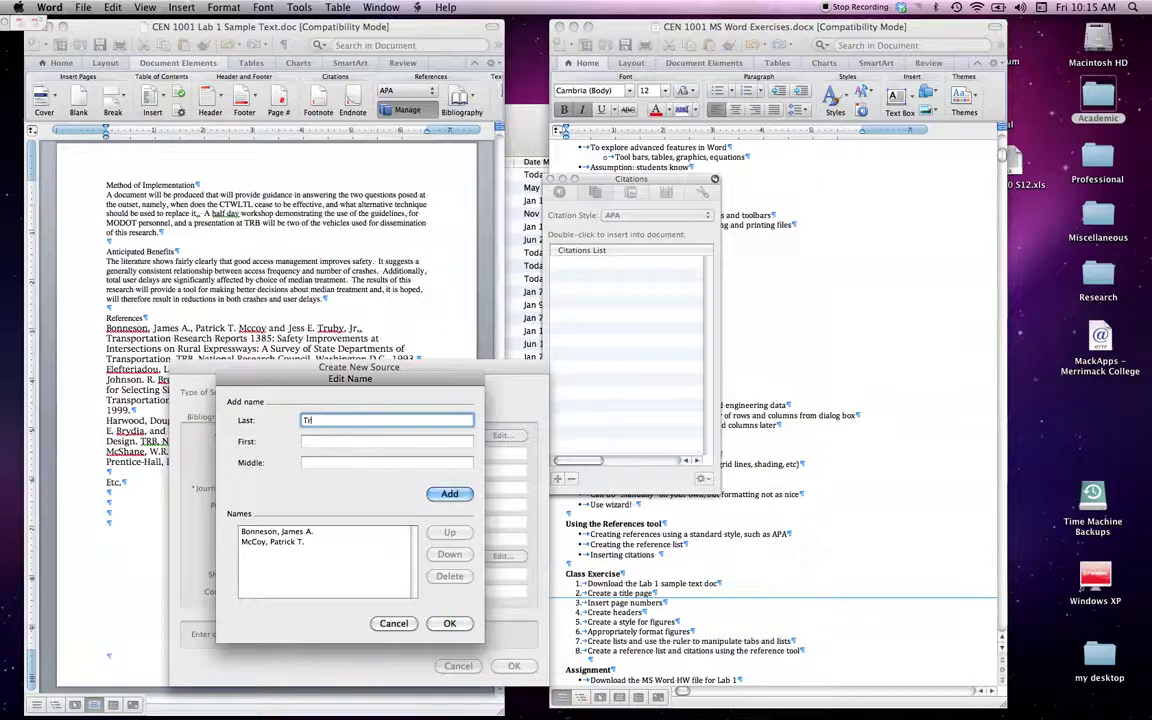
text(uby, Jr.)
key(Tab)
text(Jess)
key(Tab)
text(E)
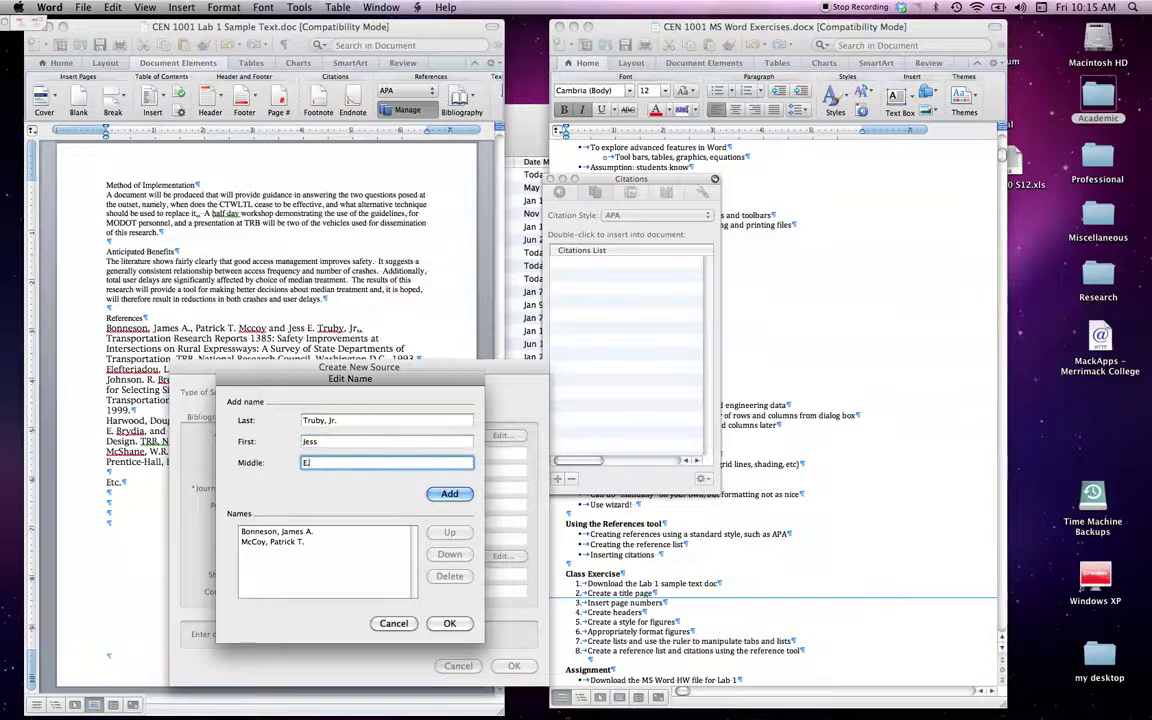
click(447, 493)
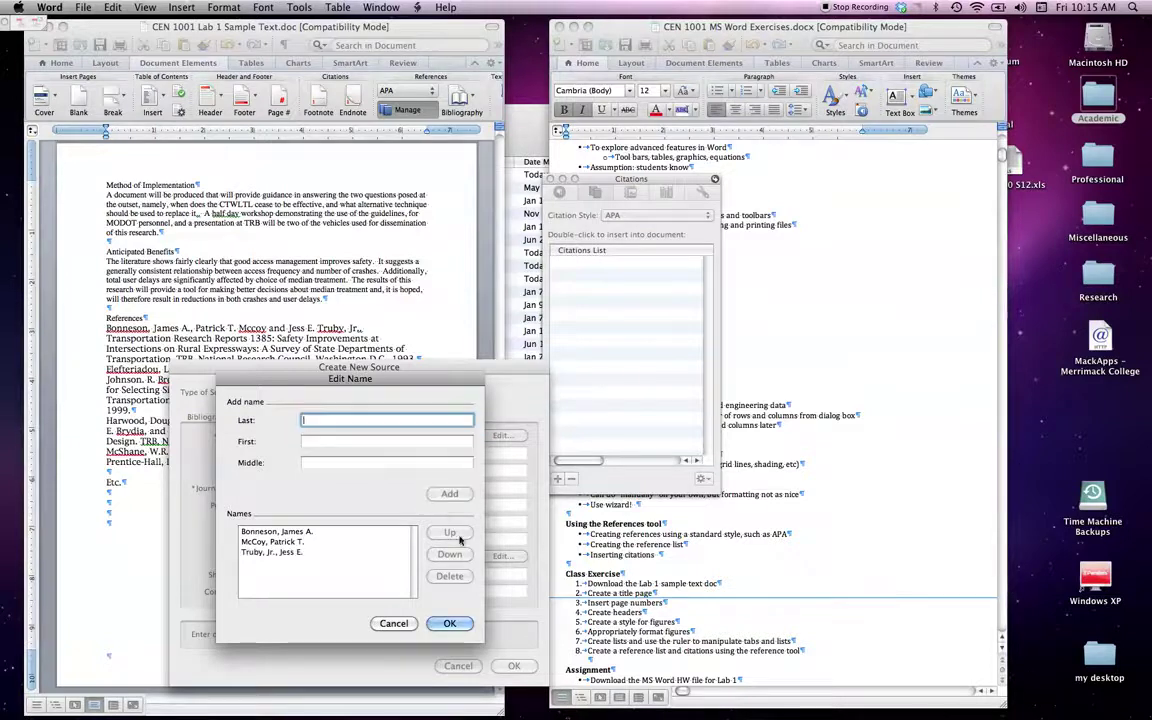
click(449, 622)
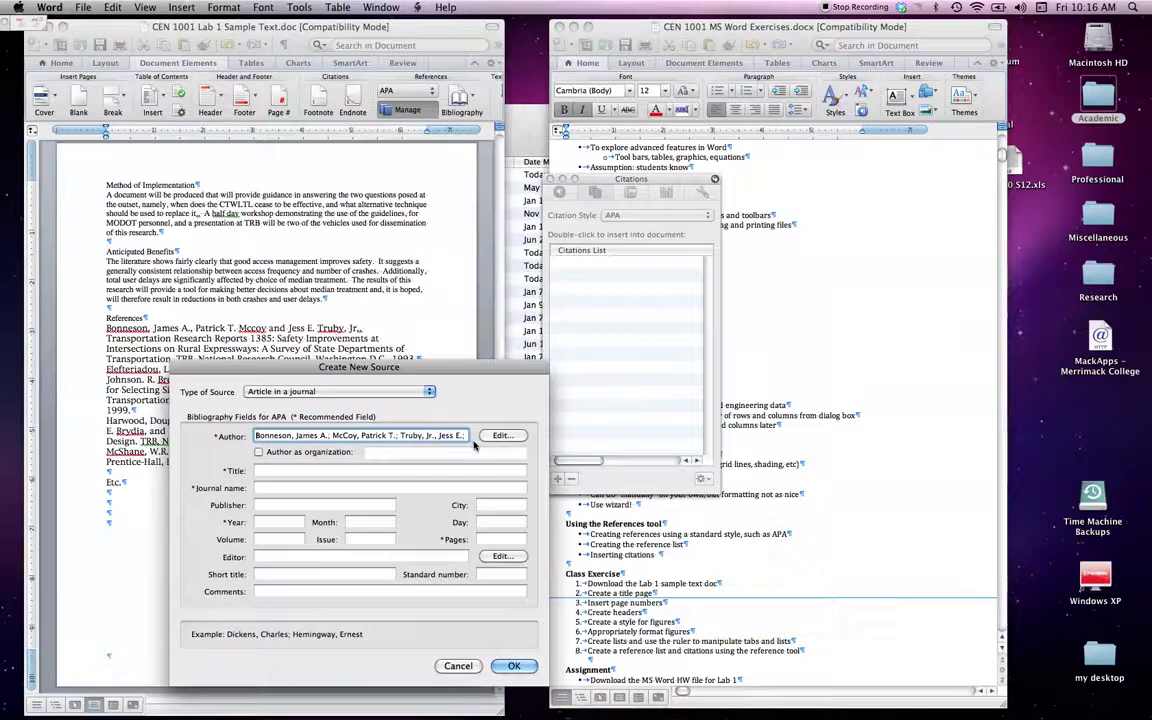
Set the source's title to "Safety Improvements" and its journal name to "Transportation Research Reports".
click(315, 470)
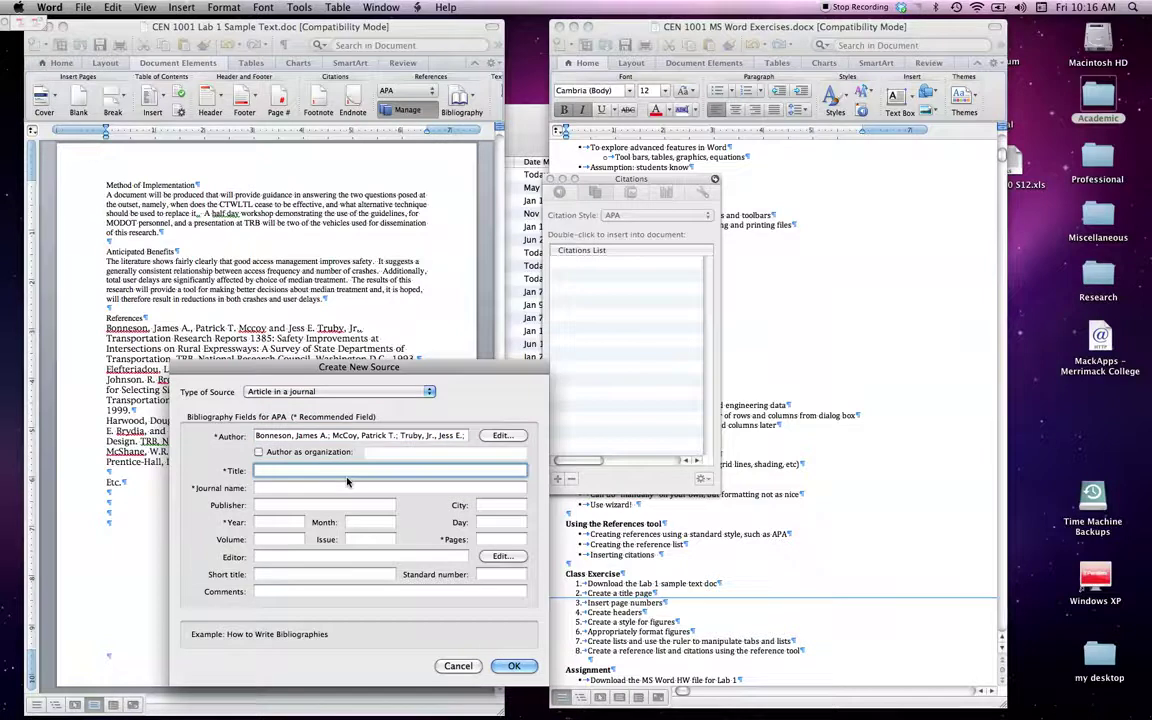
text(Safety IMo)
text(rovements)
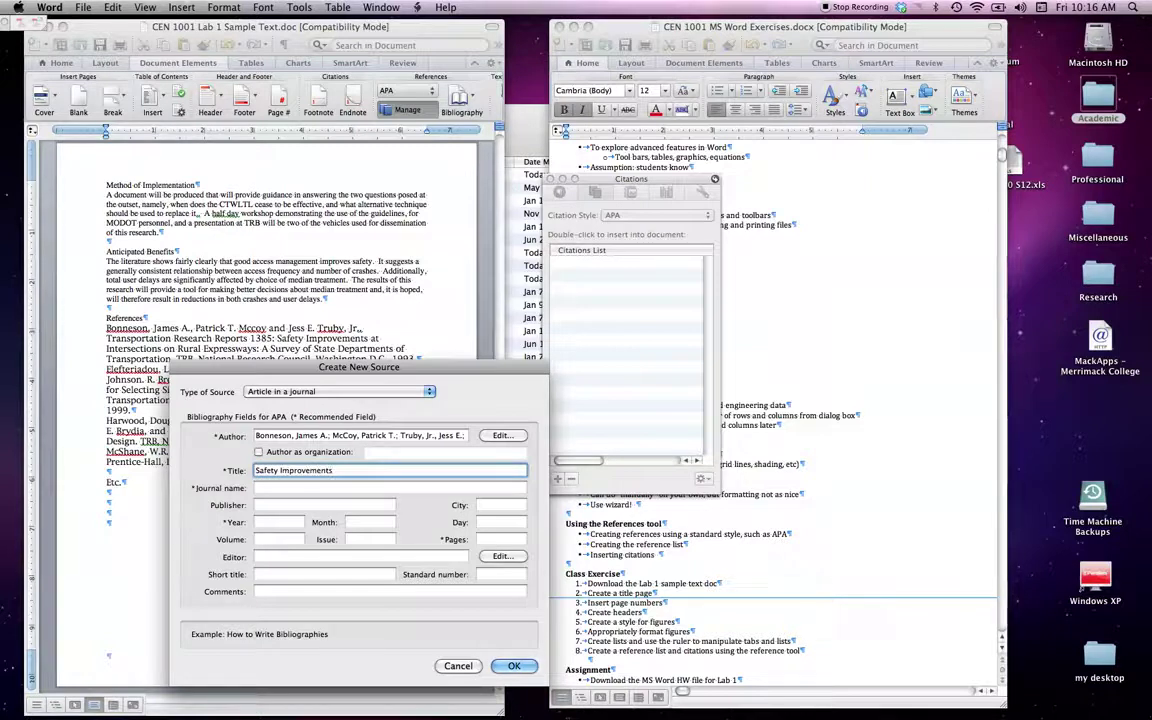
key(Tab)
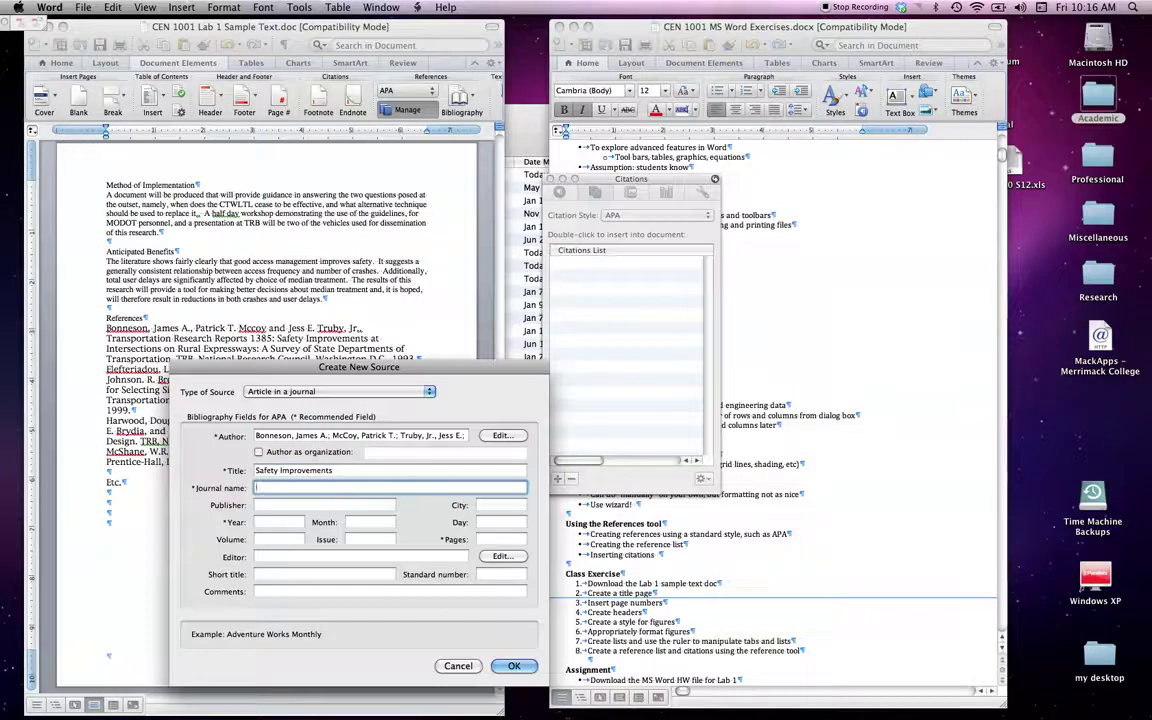
text(Transpl)
text(rtation REsearch Reports)
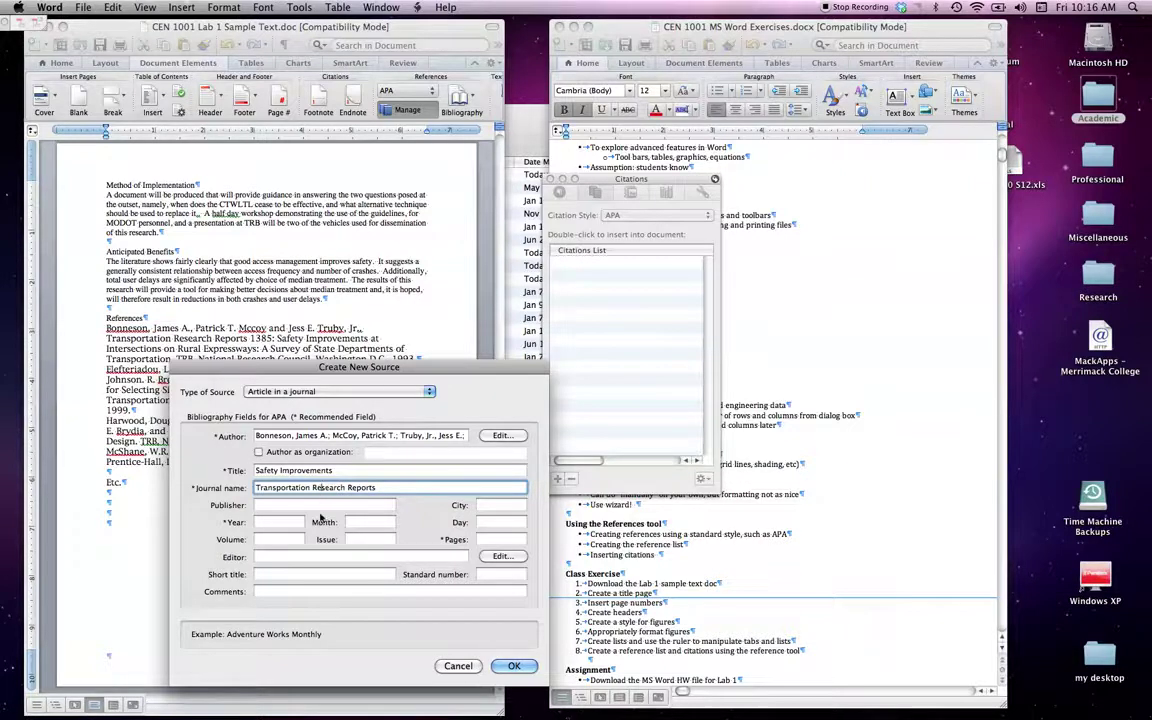
key(Tab)
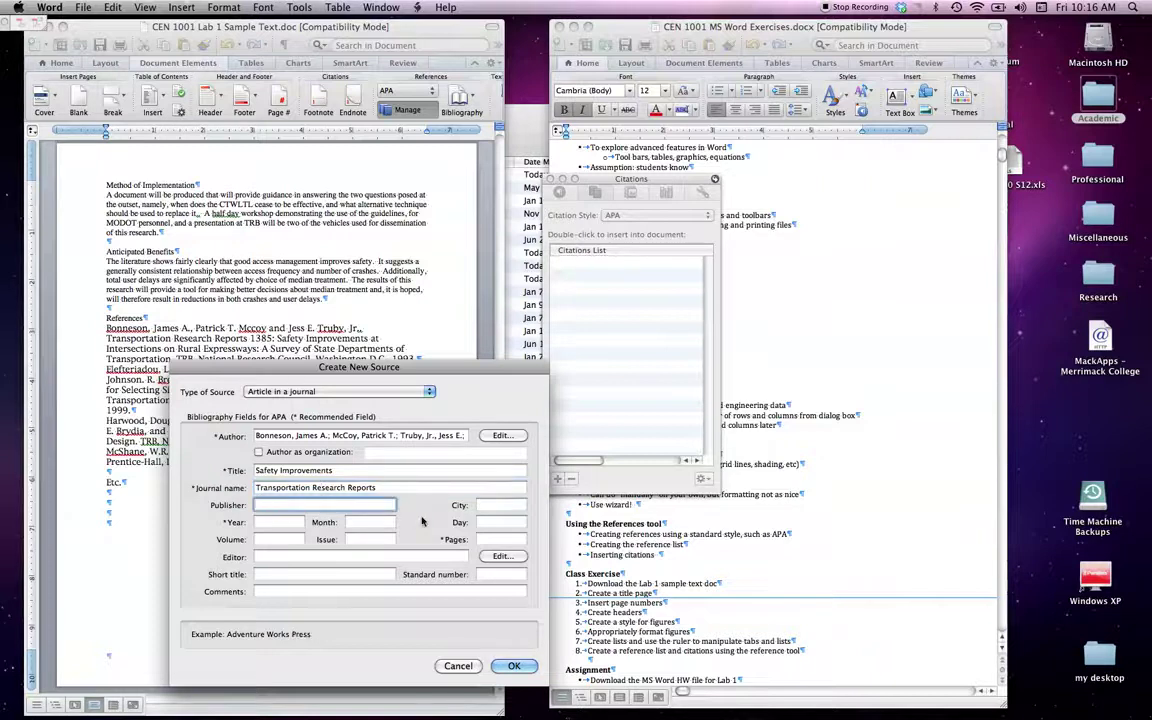
Enter "TRB National REsearch Council" as the source's publisher.
text(TRN)
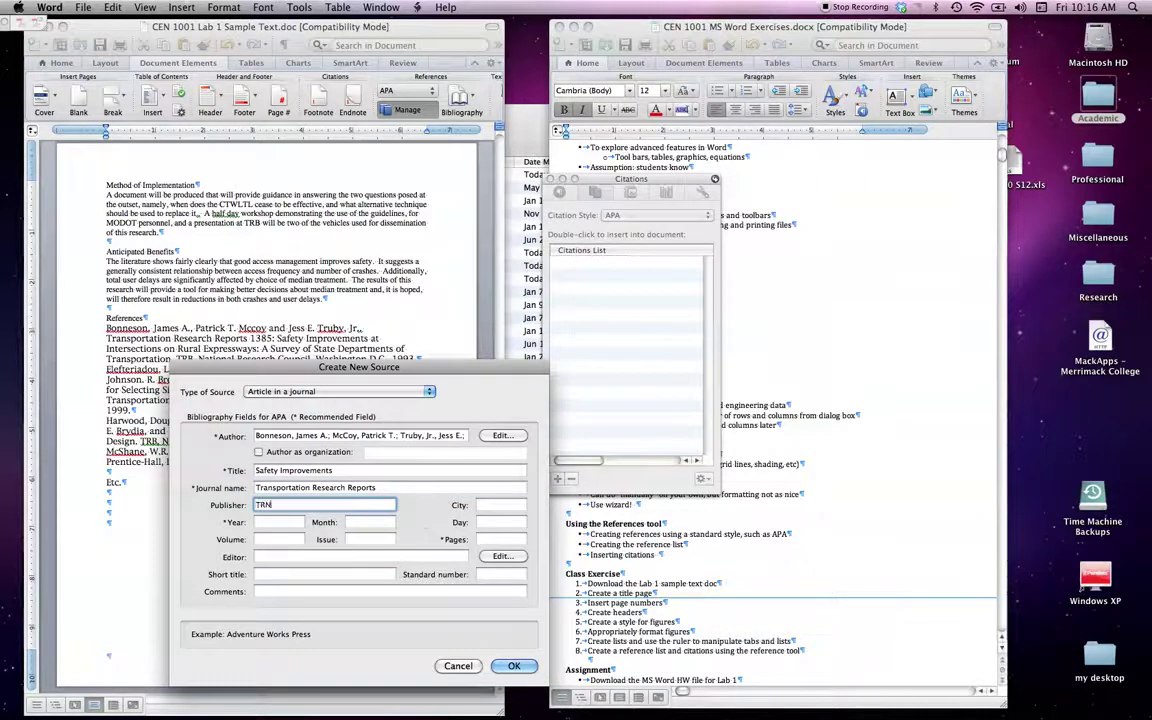
text( National)
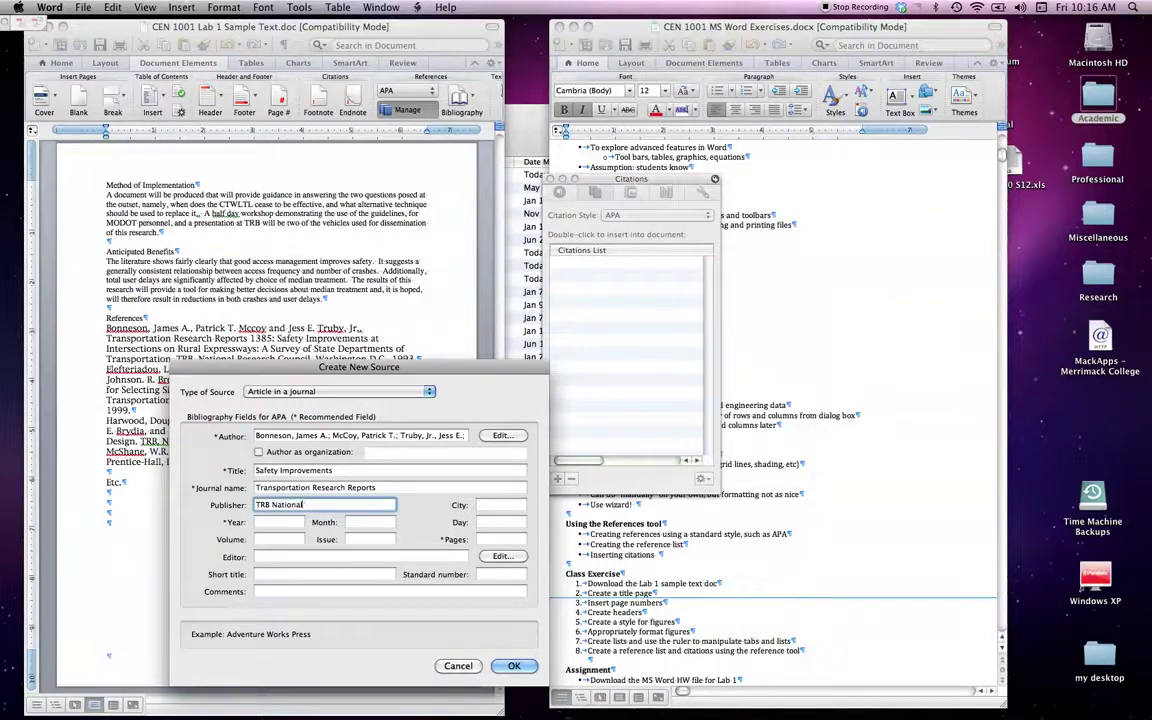
key(BackSpace)
key(BackSpace)
key(BackSpace)
text(l)
text(onal REsear)
text(ch Council)
key(Tab)
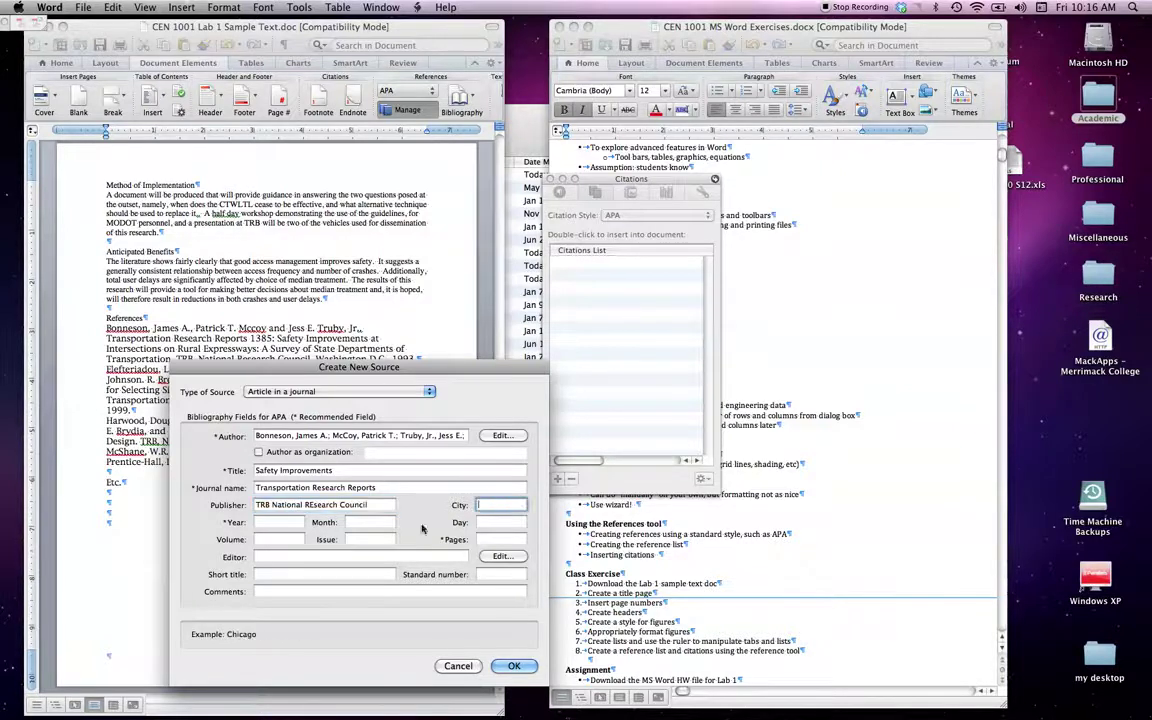
Uncover the first reference's publication line and set the source's city to "Washington, DC".
click(281, 522)
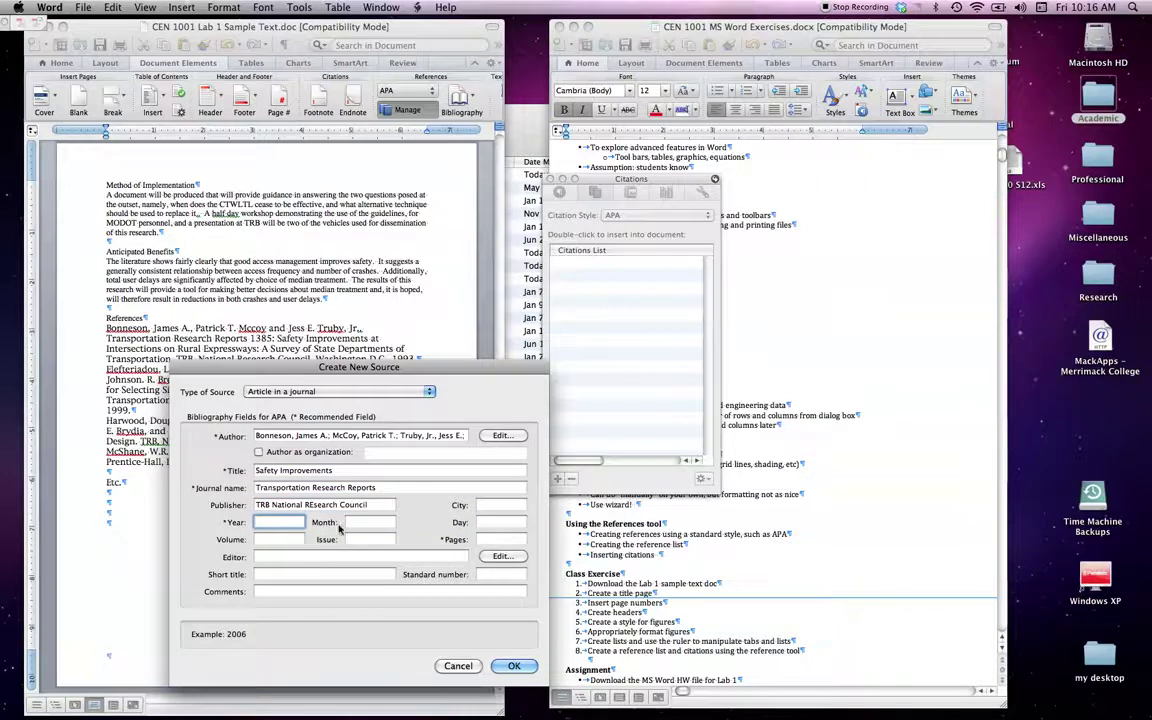
mouse_move(307, 375)
mouse_down()
mouse_move(285, 471)
mouse_move(303, 382)
mouse_up()
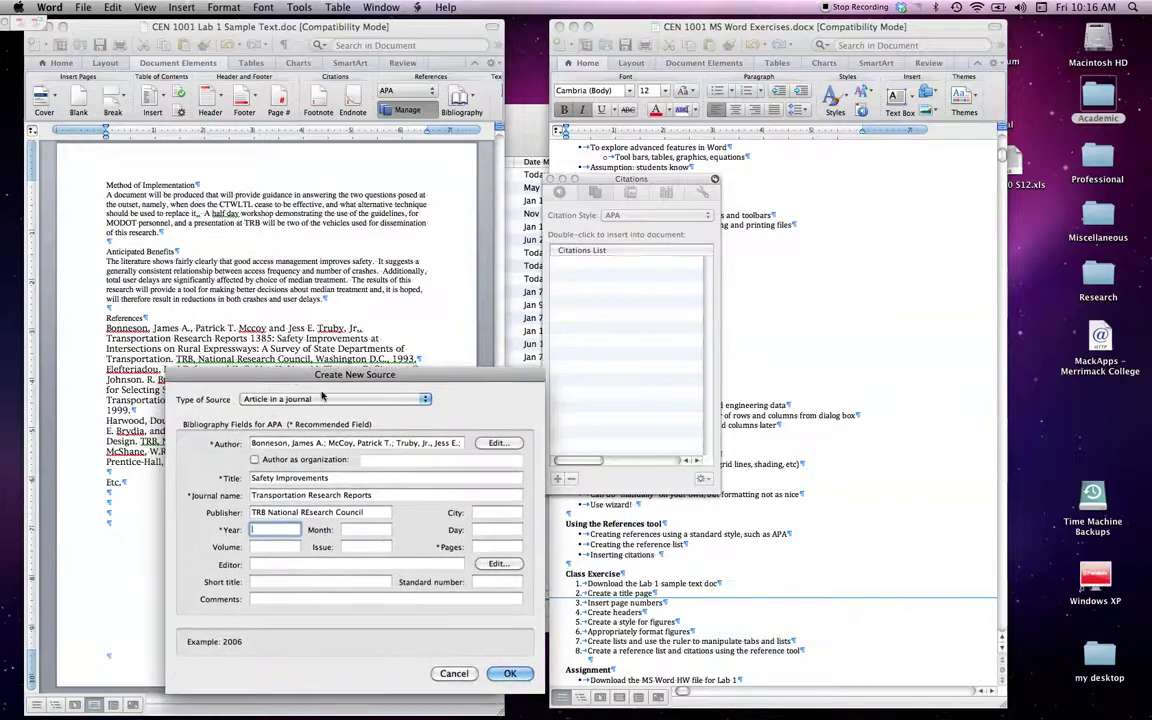
click(485, 512)
text(Washi)
text(ngton)
text(, DC)
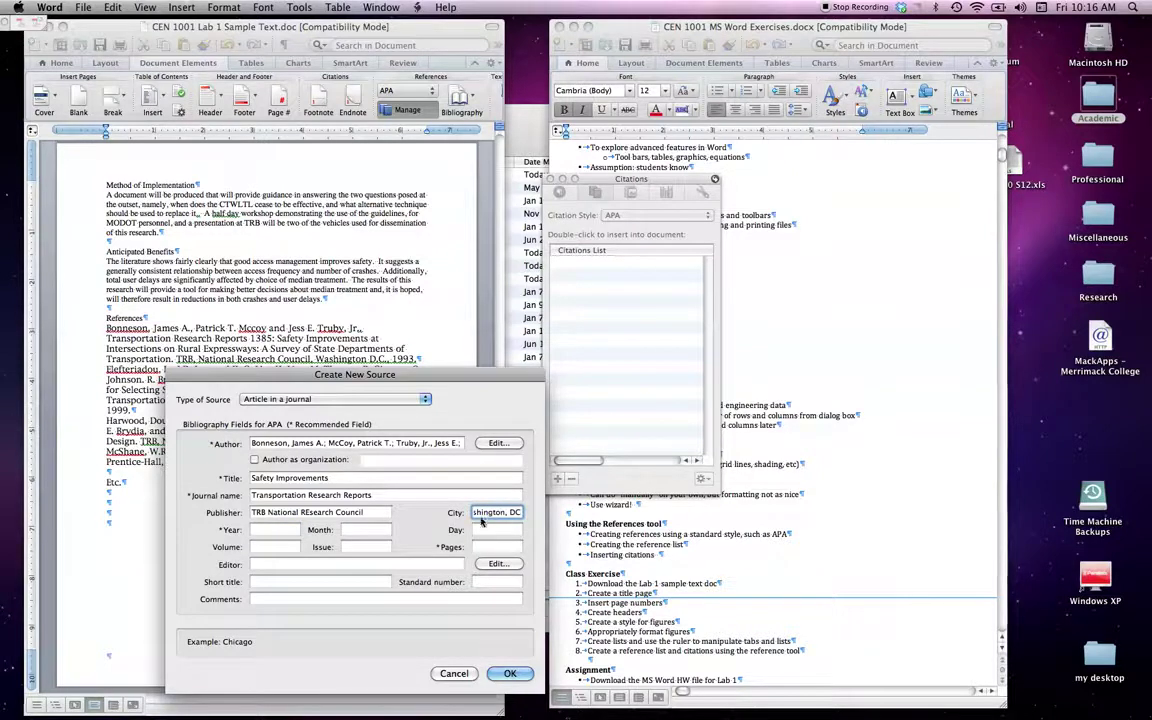
Set the source's year to 1993 and volume to 1385, and save the new source.
click(275, 529)
text(1993)
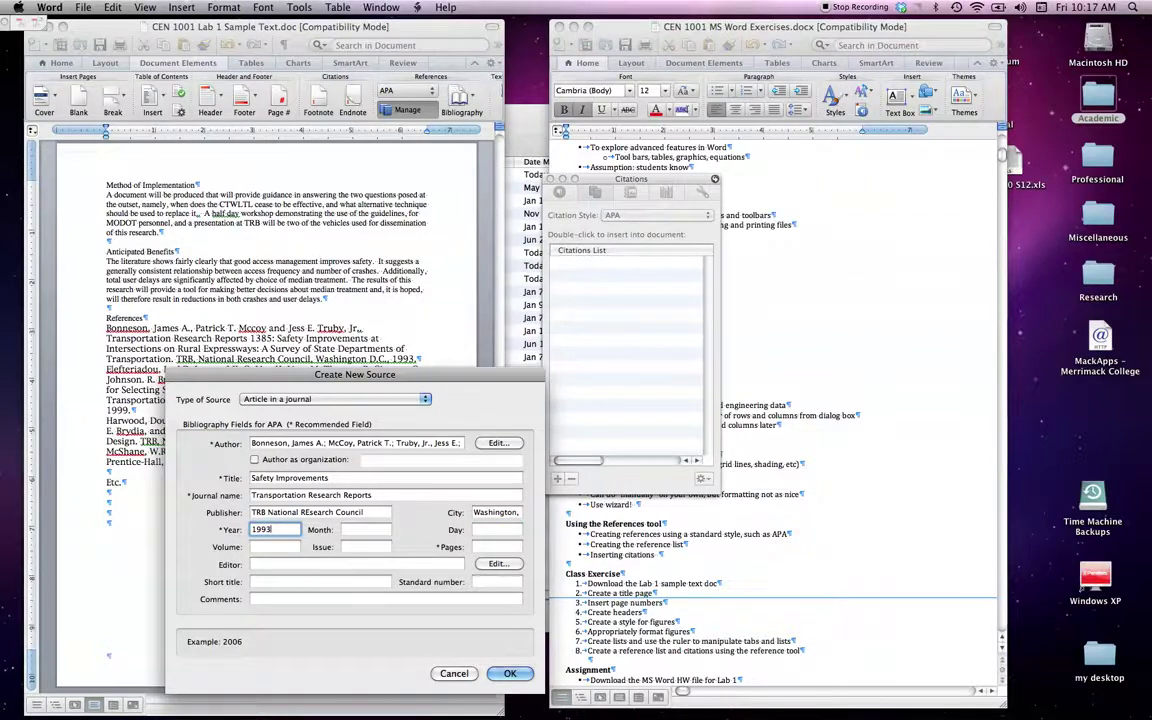
click(275, 546)
text(1385)
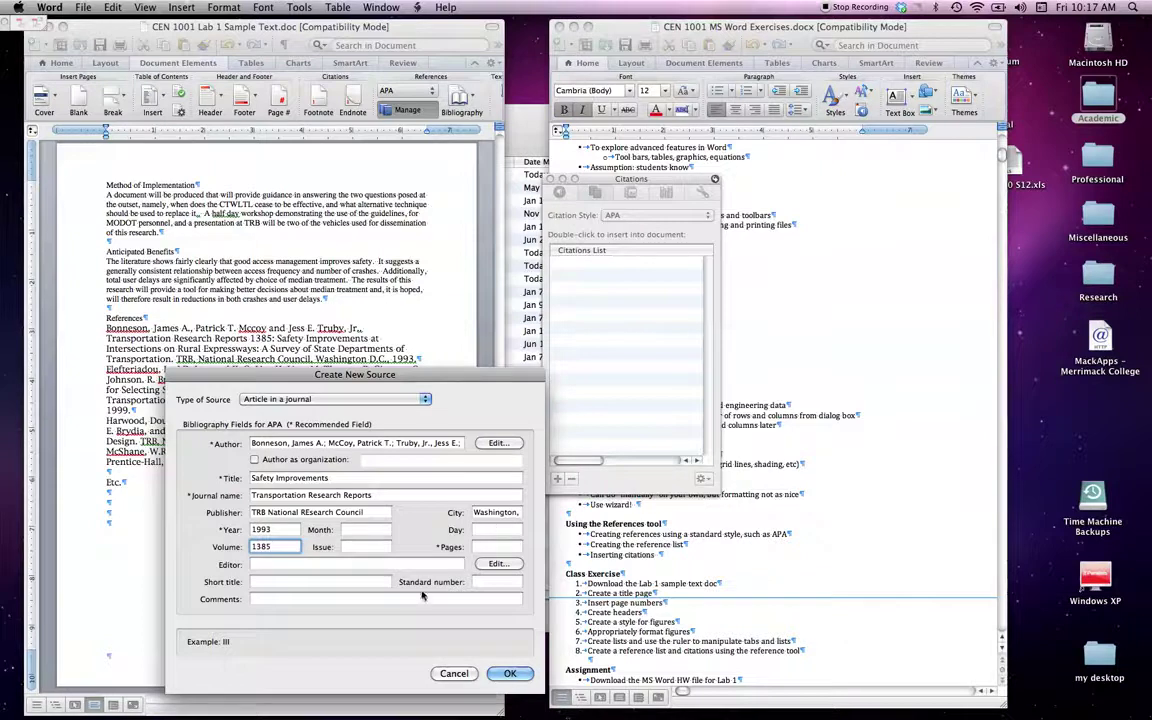
click(508, 675)
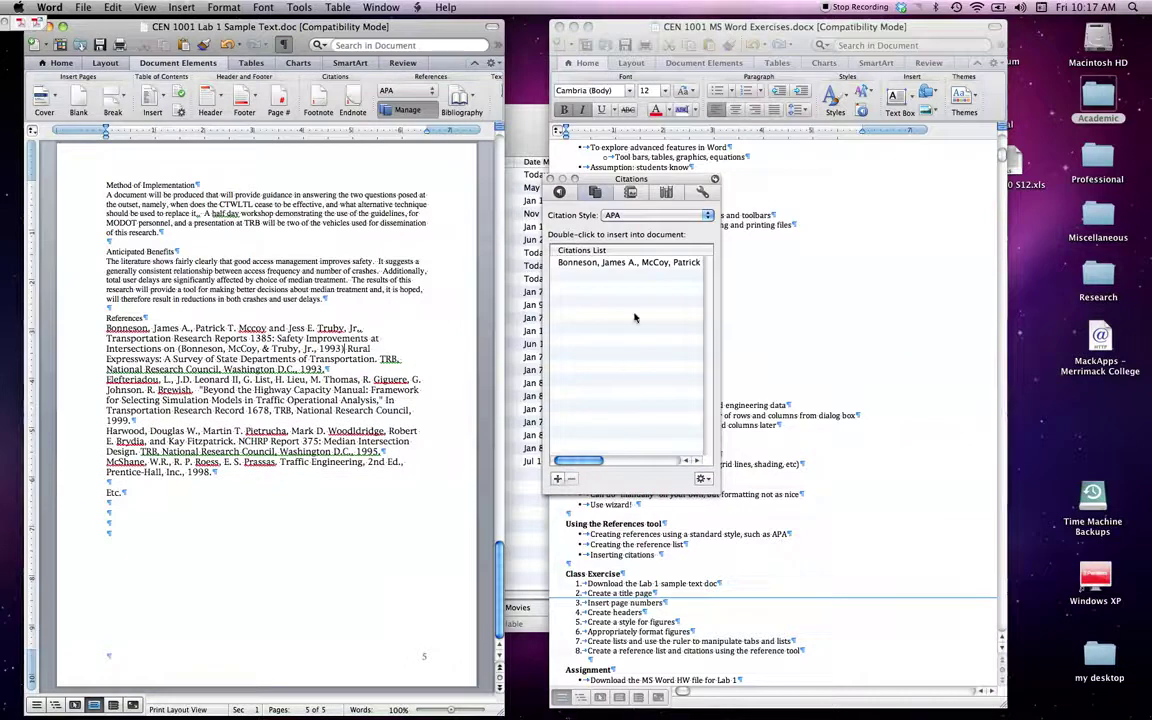
Insert the new source's in-text citation at the end of the Anticipated Benefits heading.
click(611, 264)
click(602, 284)
scroll(265, 400, up, 2)
scroll(265, 400, up, 10)
scroll(265, 400, up, 2)
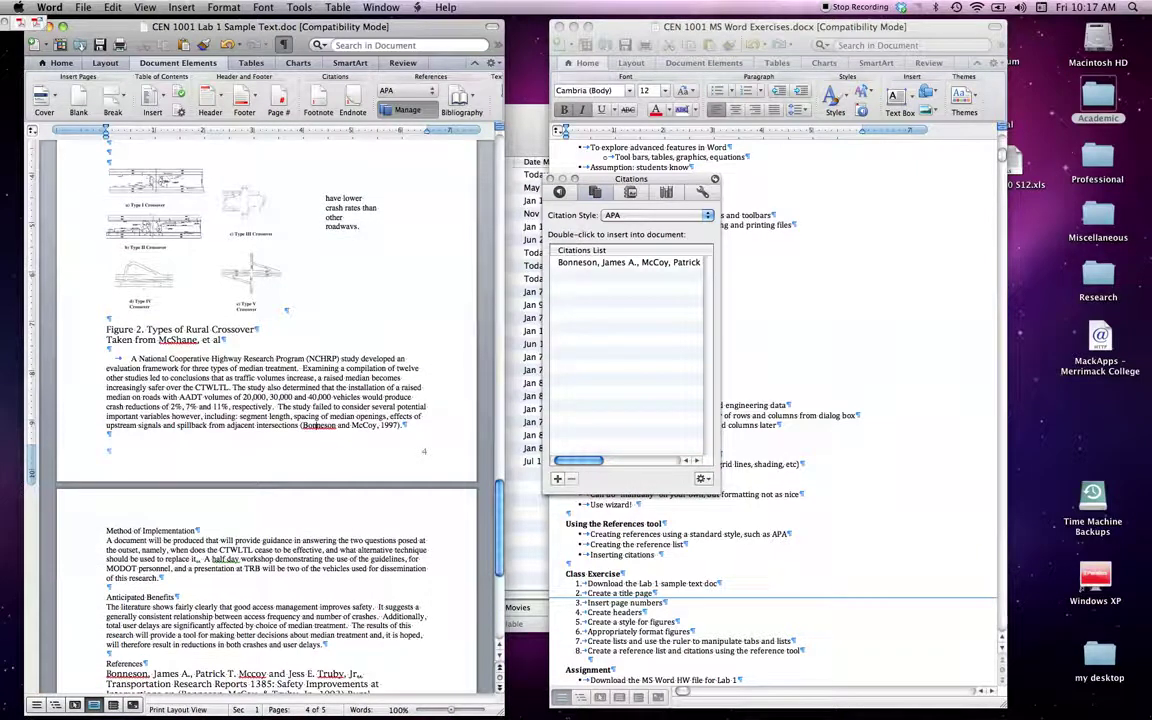
scroll(265, 420, down, 4)
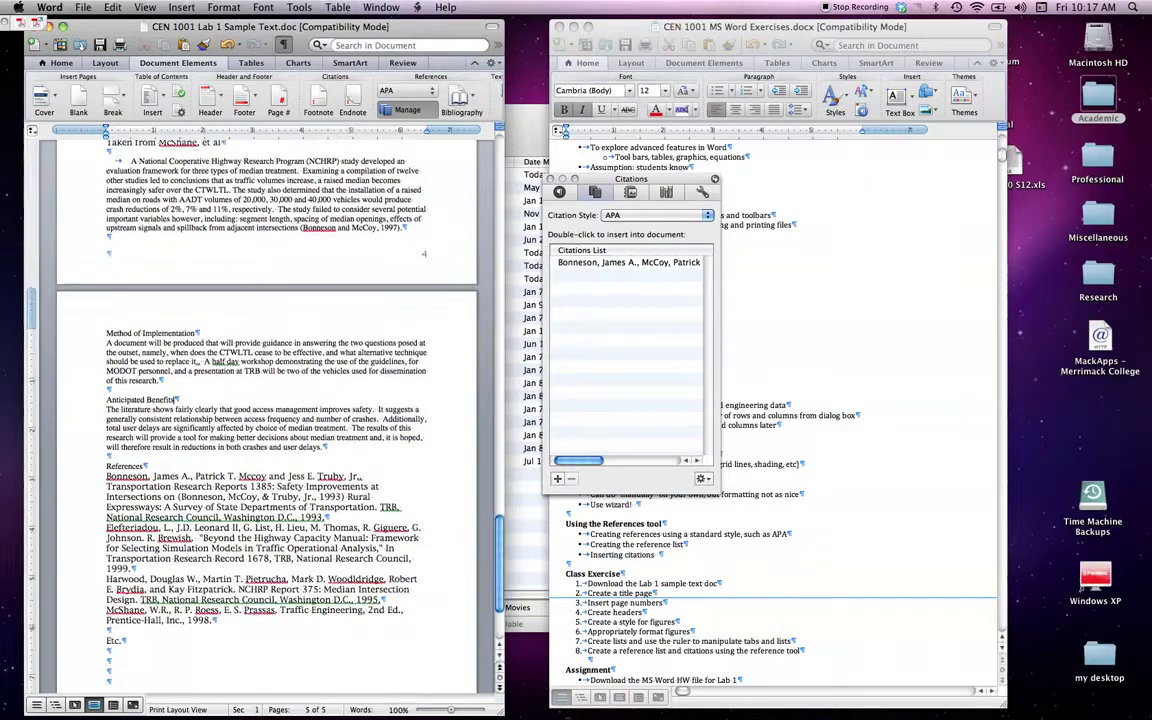
double_click(577, 264)
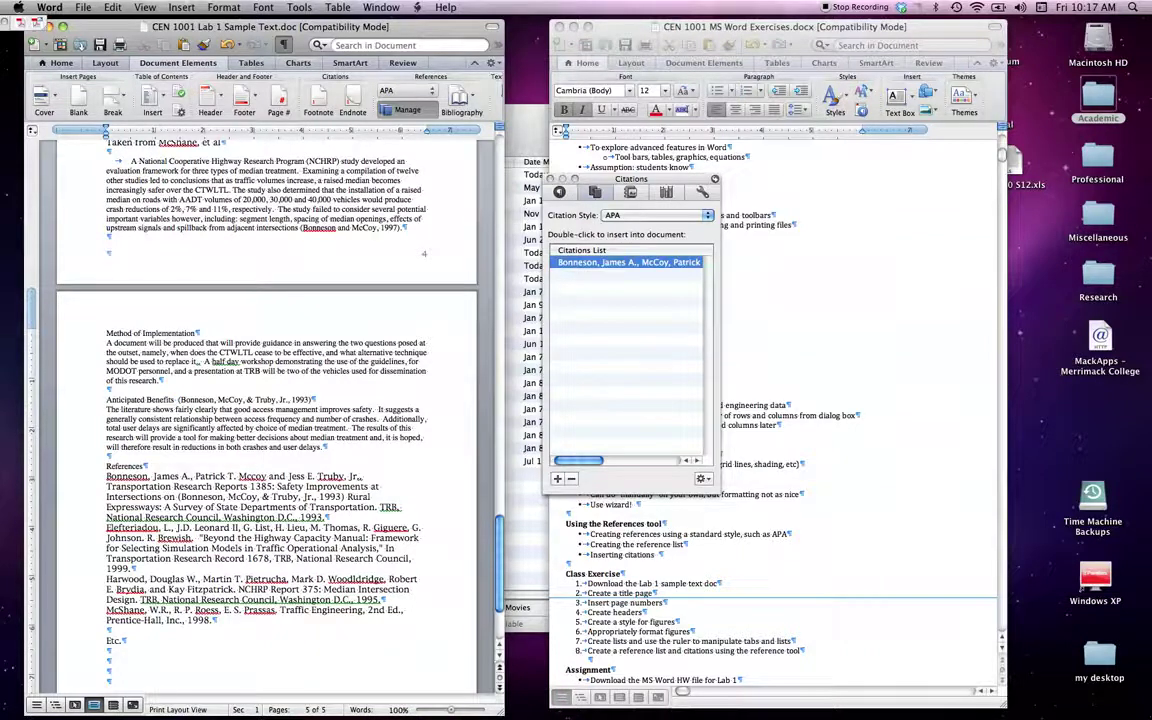
Delete the in-text citation from the Anticipated Benefits heading.
drag(147, 399, 215, 399)
drag(313, 399, 217, 399)
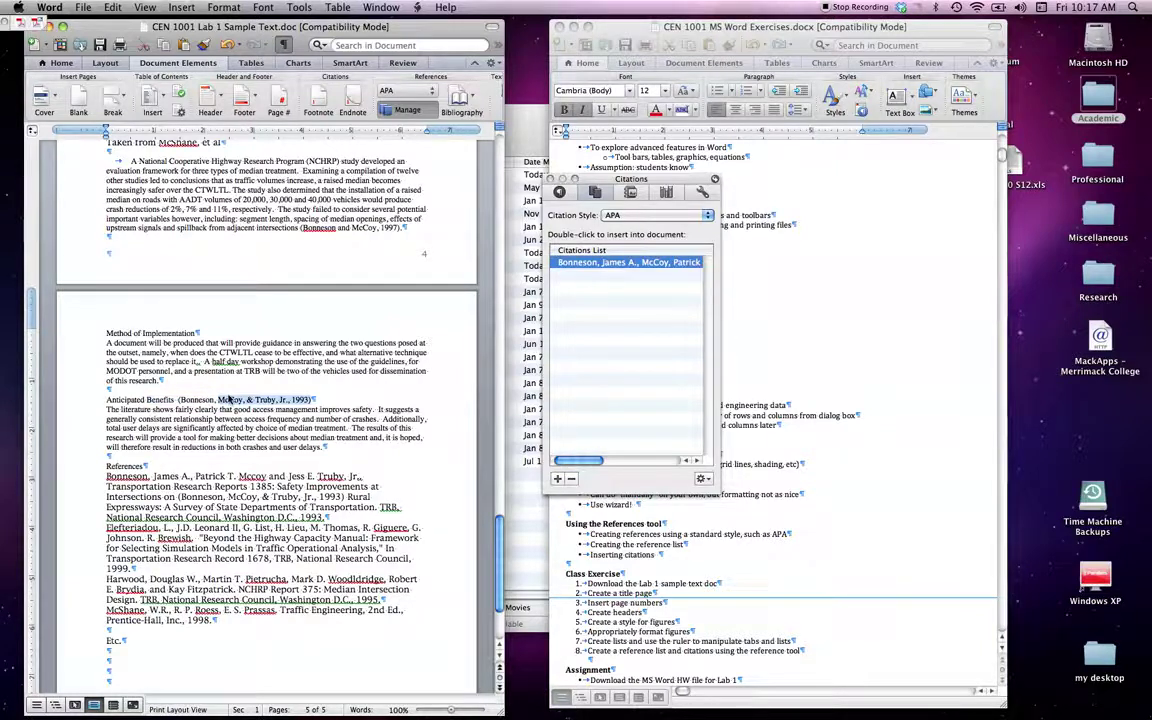
key(BackSpace)
key(BackSpace)
key(BackSpace)
key(BackSpace)
key(BackSpace)
key(BackSpace)
key(BackSpace)
key(BackSpace)
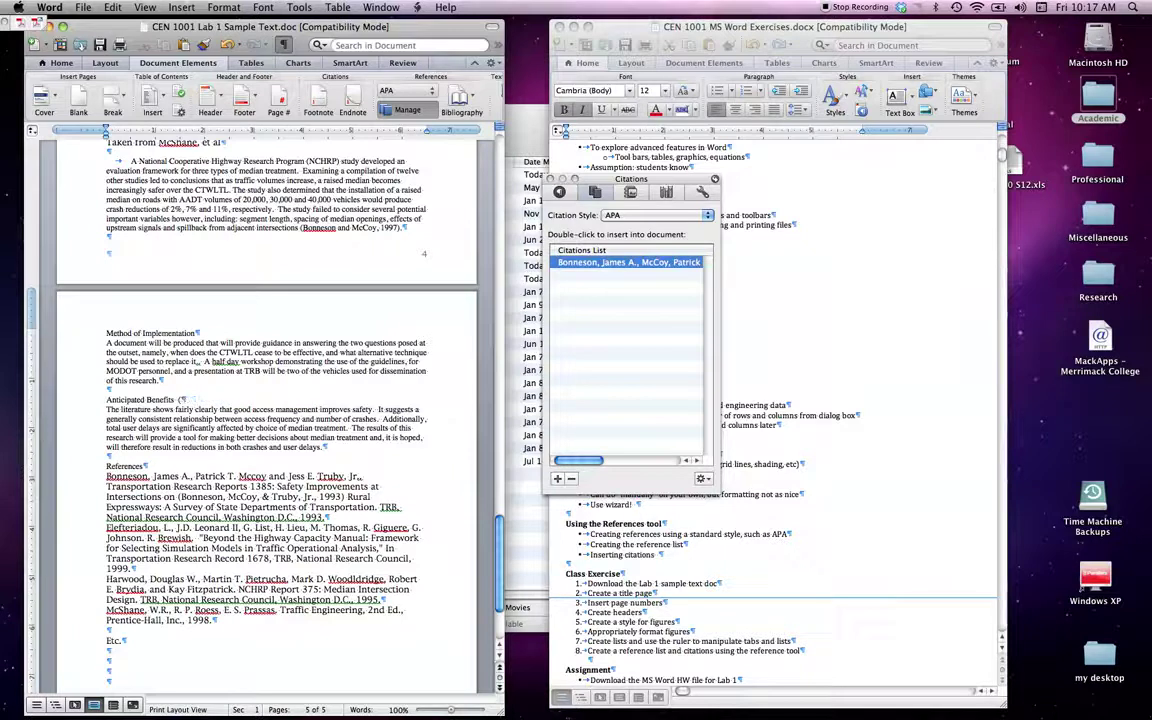
Close the citations manager and insert a built-in Works Cited list in the blank lines below "Etc.".
click(108, 630)
drag(78, 477, 103, 622)
click(118, 652)
scroll(118, 652, down, 1)
scroll(118, 652, down, 2)
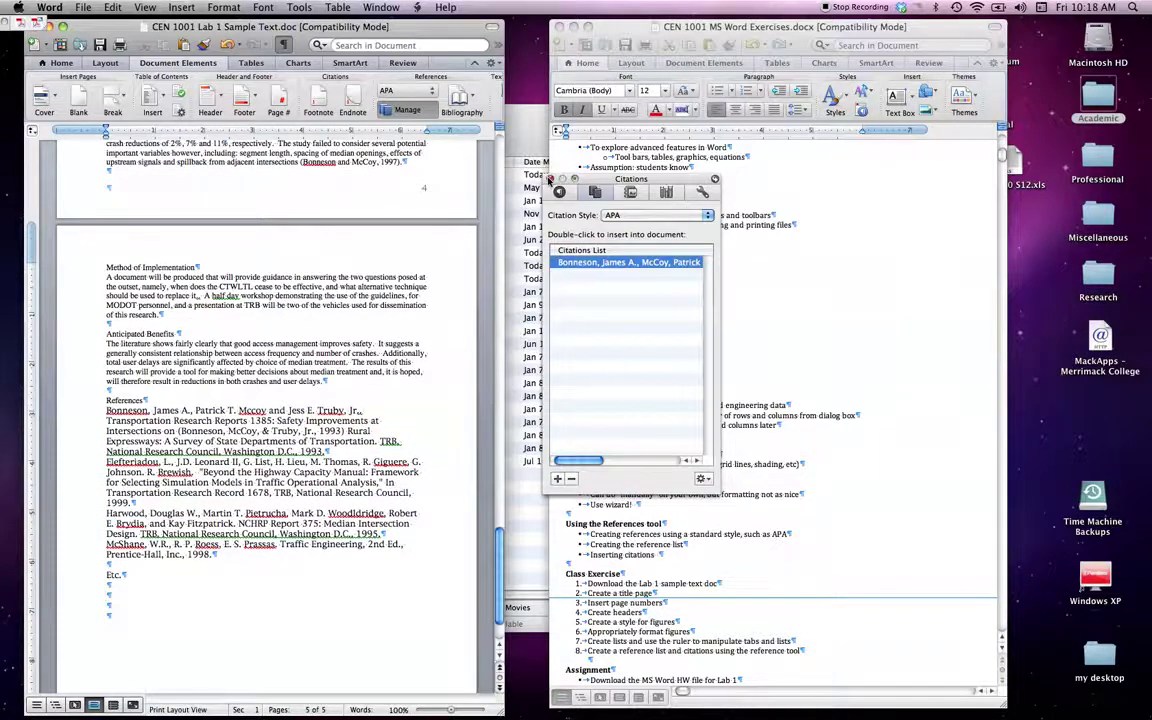
click(548, 178)
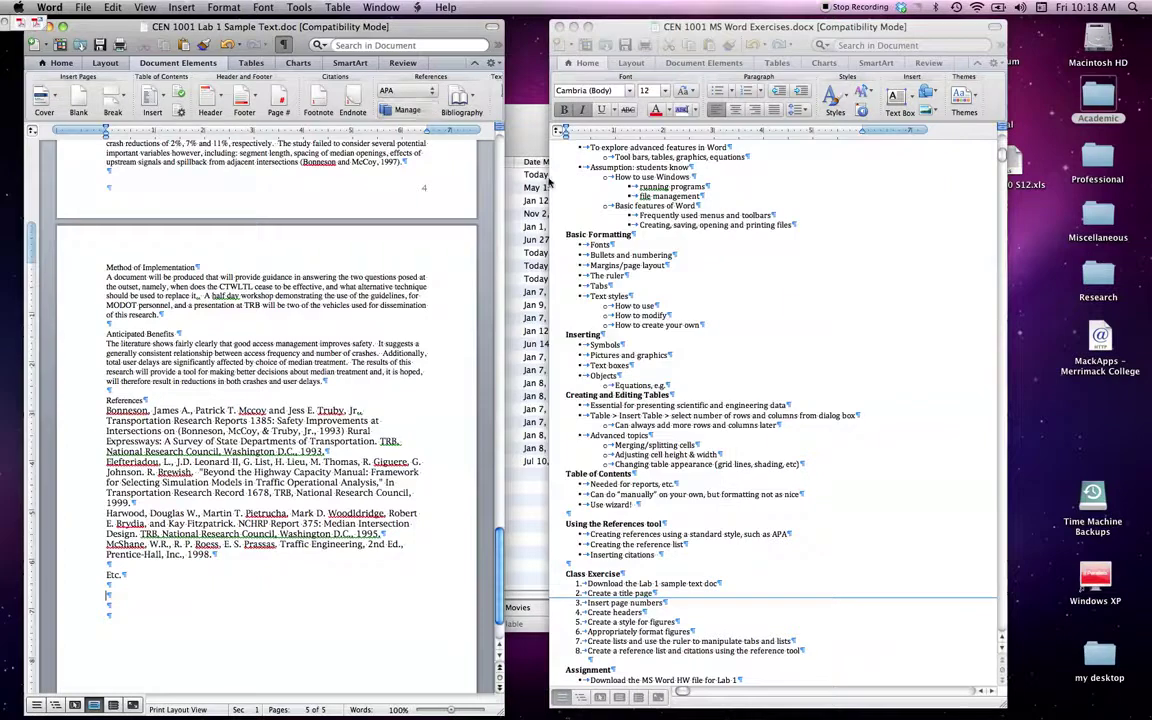
click(474, 100)
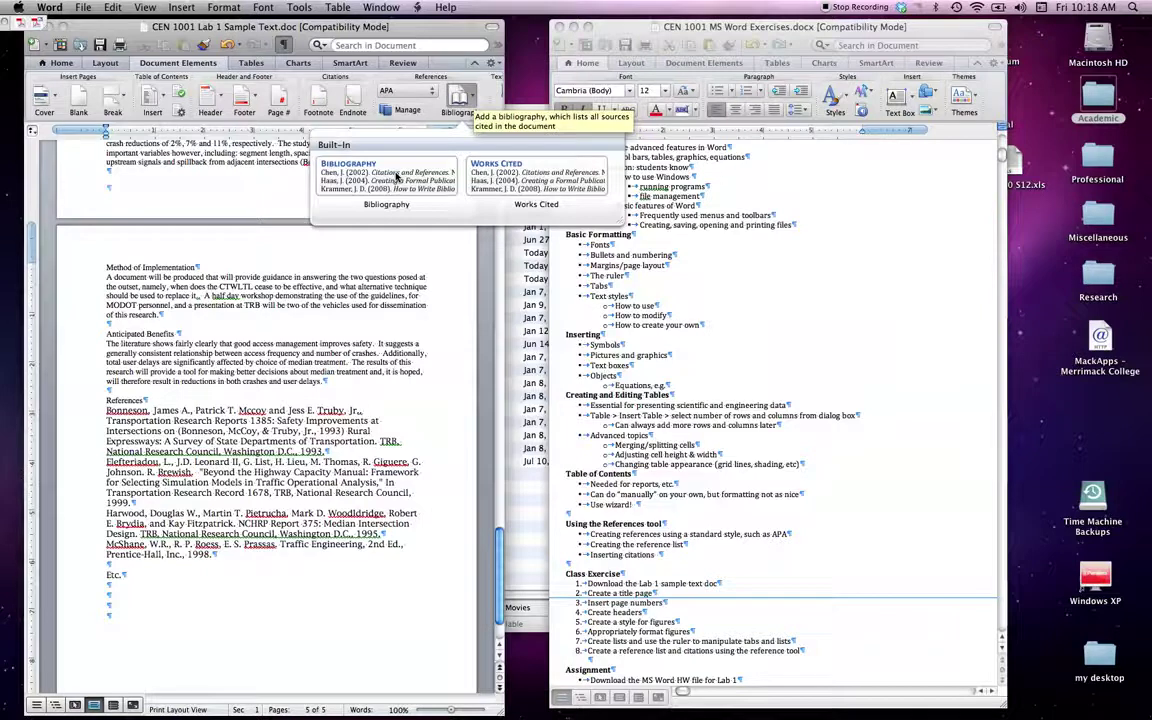
click(506, 180)
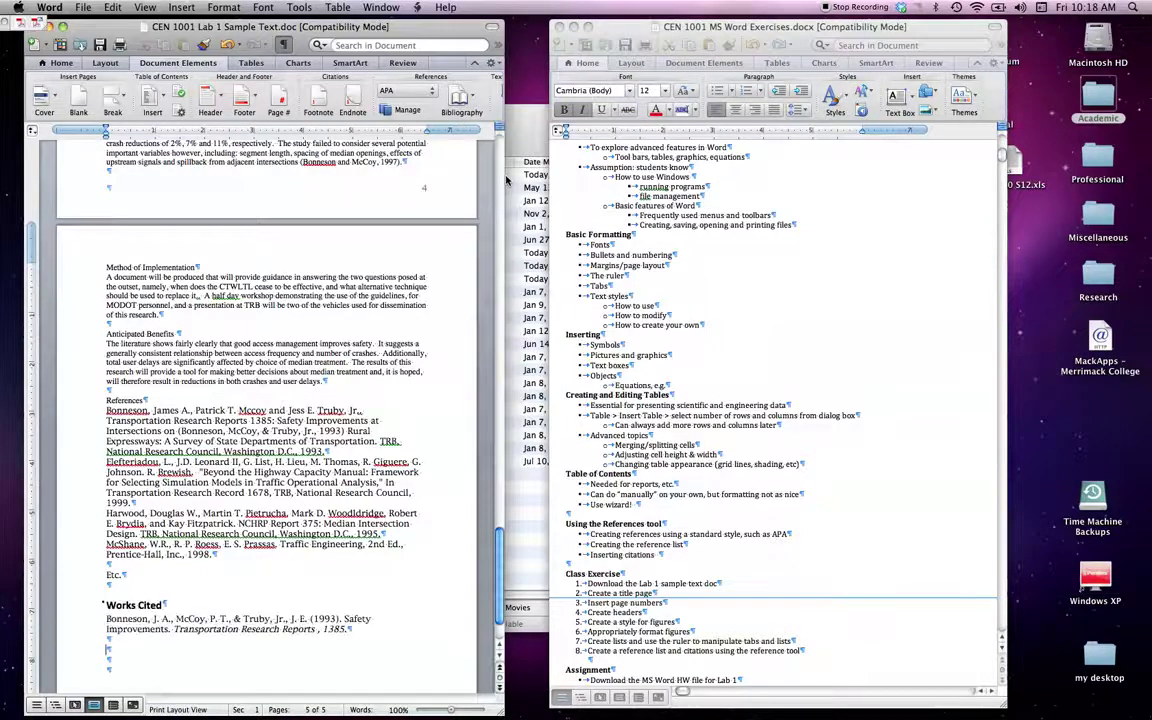
Examine the generated entry below the Works Cited heading and compare it with the manually typed references.
scroll(108, 591, down, 2)
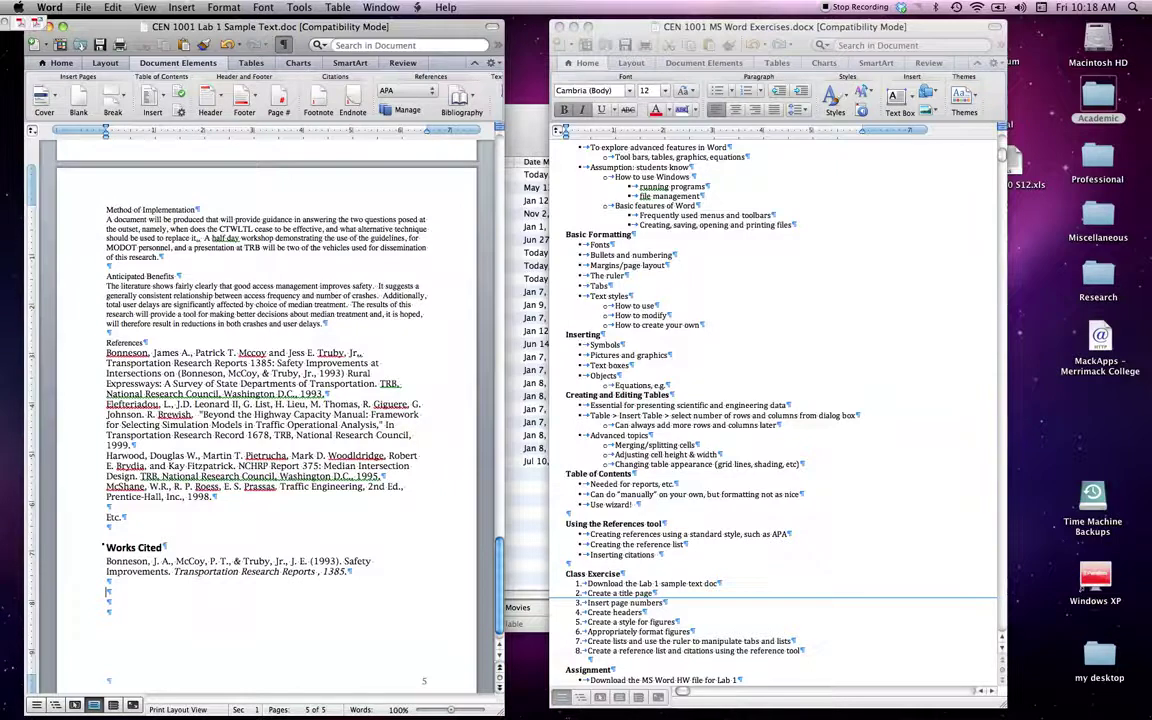
scroll(108, 591, down, 1)
click(80, 547)
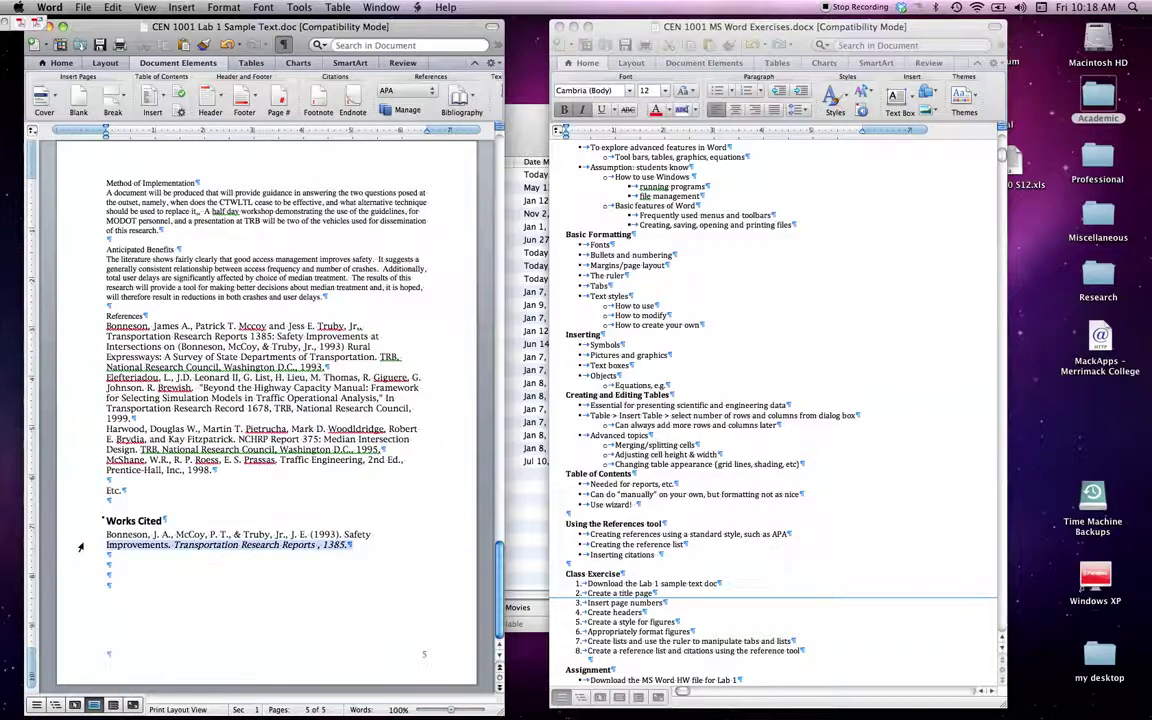
drag(81, 546, 81, 540)
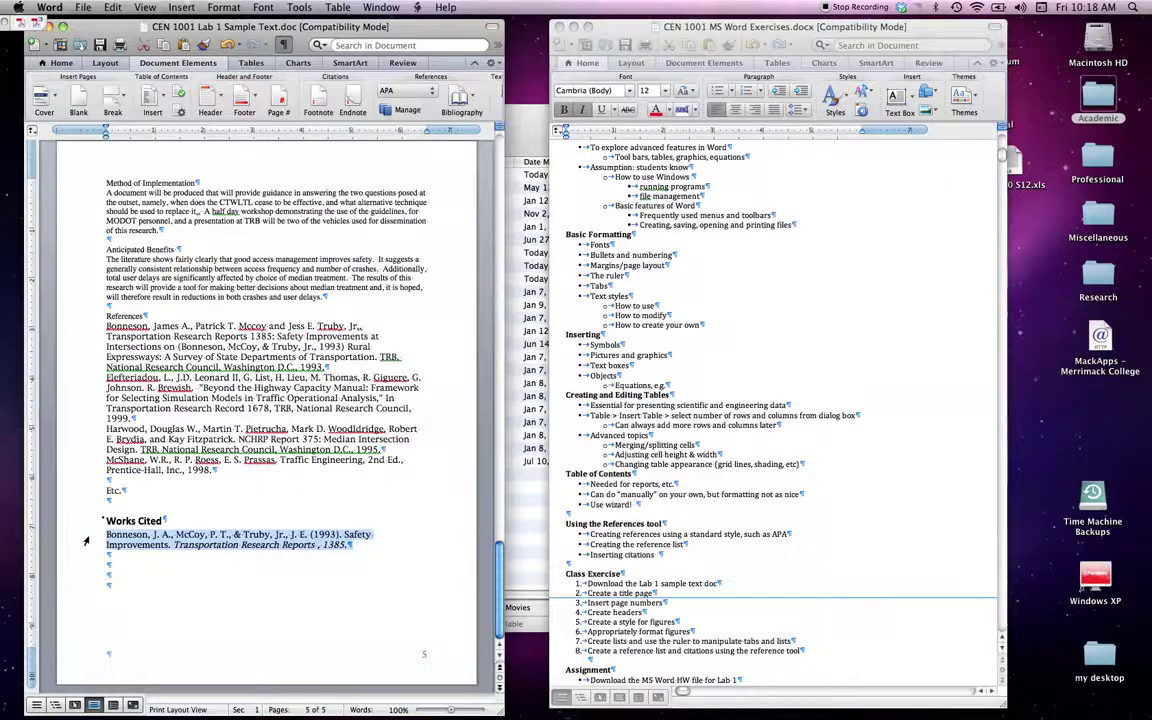
click(226, 566)
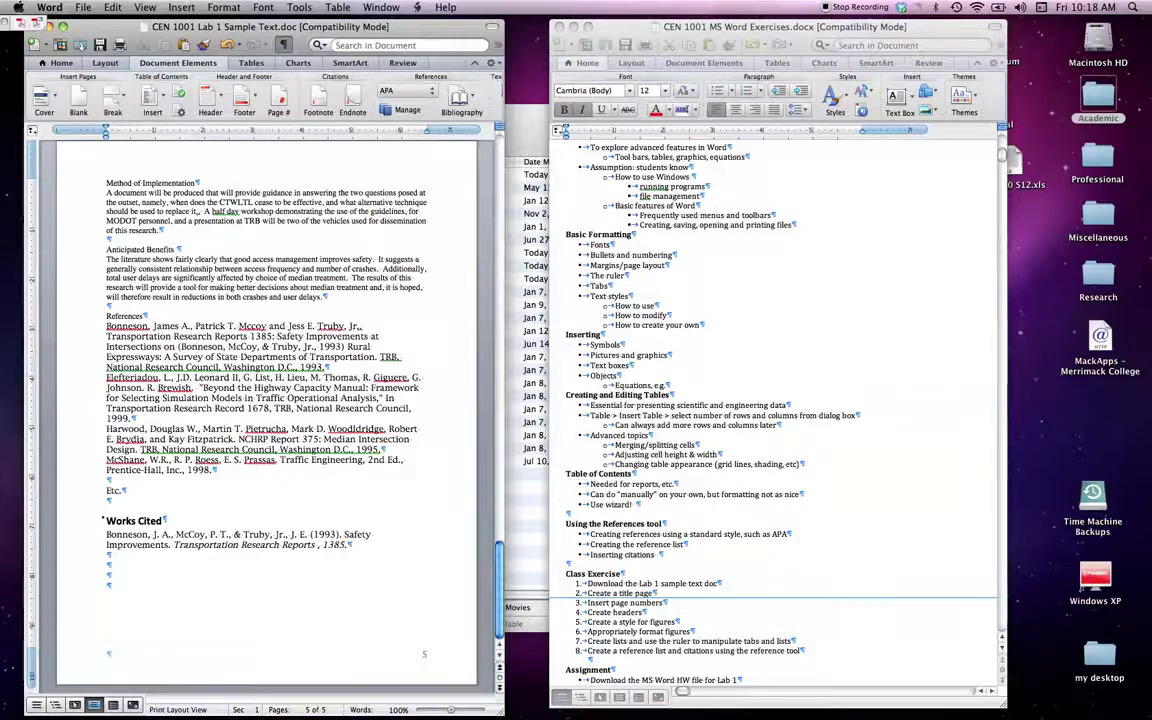
drag(72, 538, 81, 567)
click(106, 574)
Review the Class Exercise and Assignment items in the MS Word Exercises document, and look back through the sample document to the Action Plan.
click(907, 413)
scroll(907, 413, down, 4)
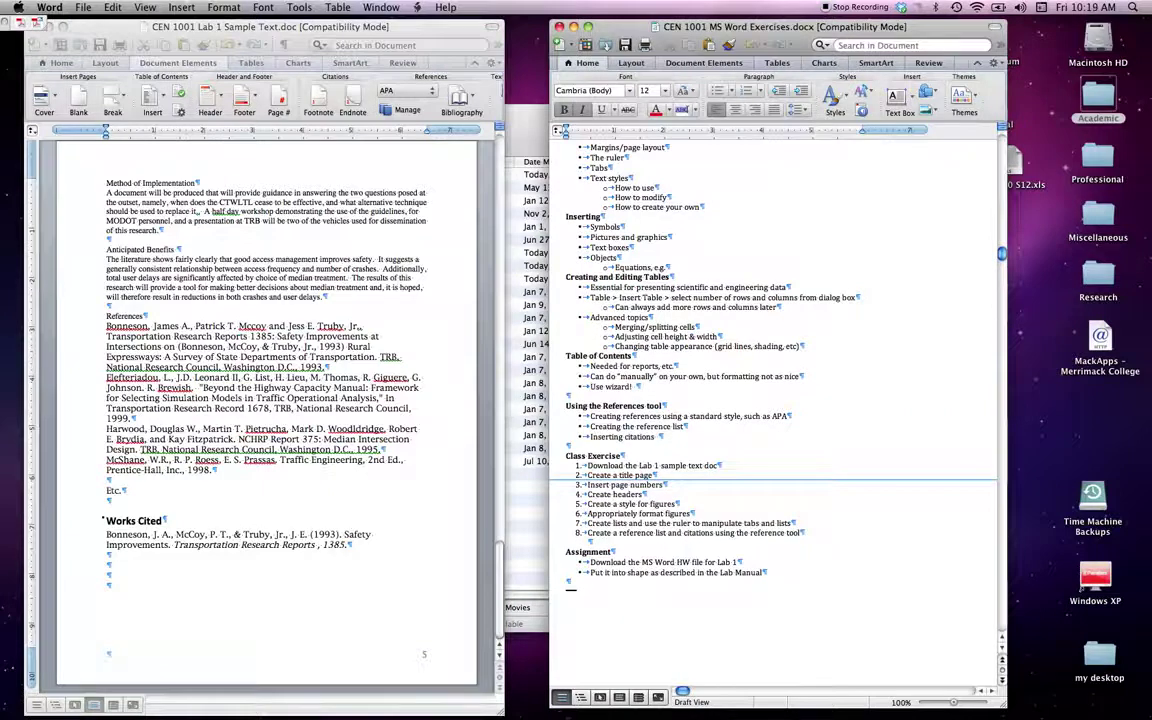
click(727, 562)
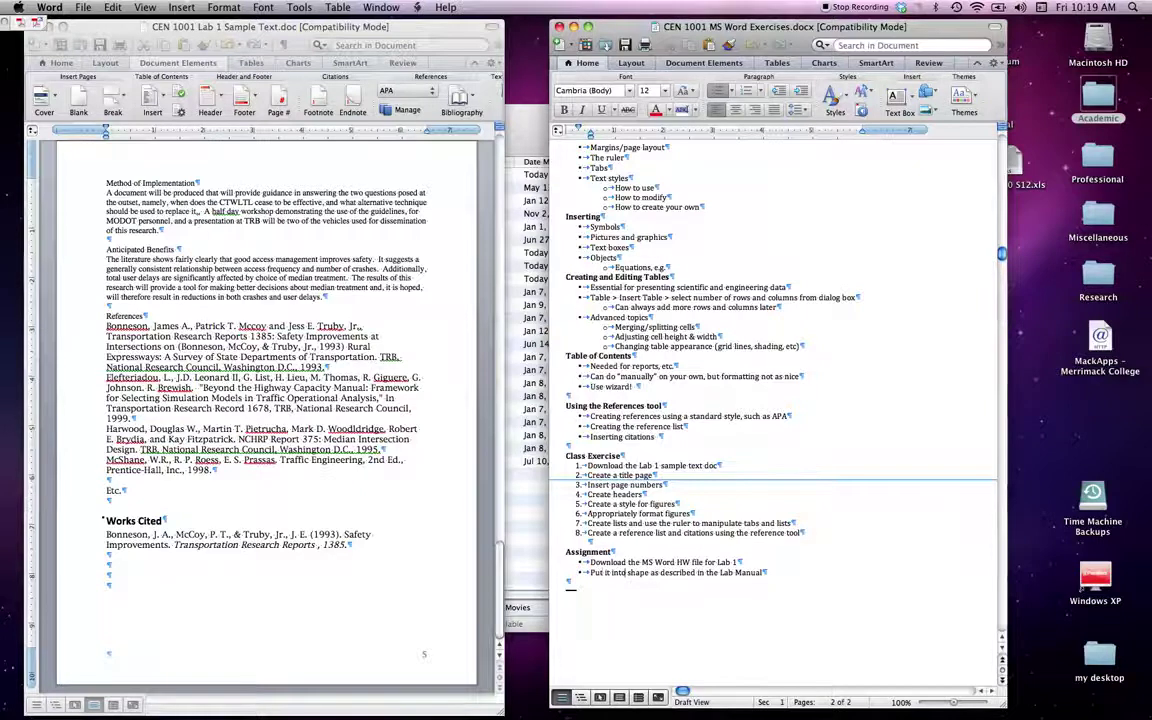
click(247, 386)
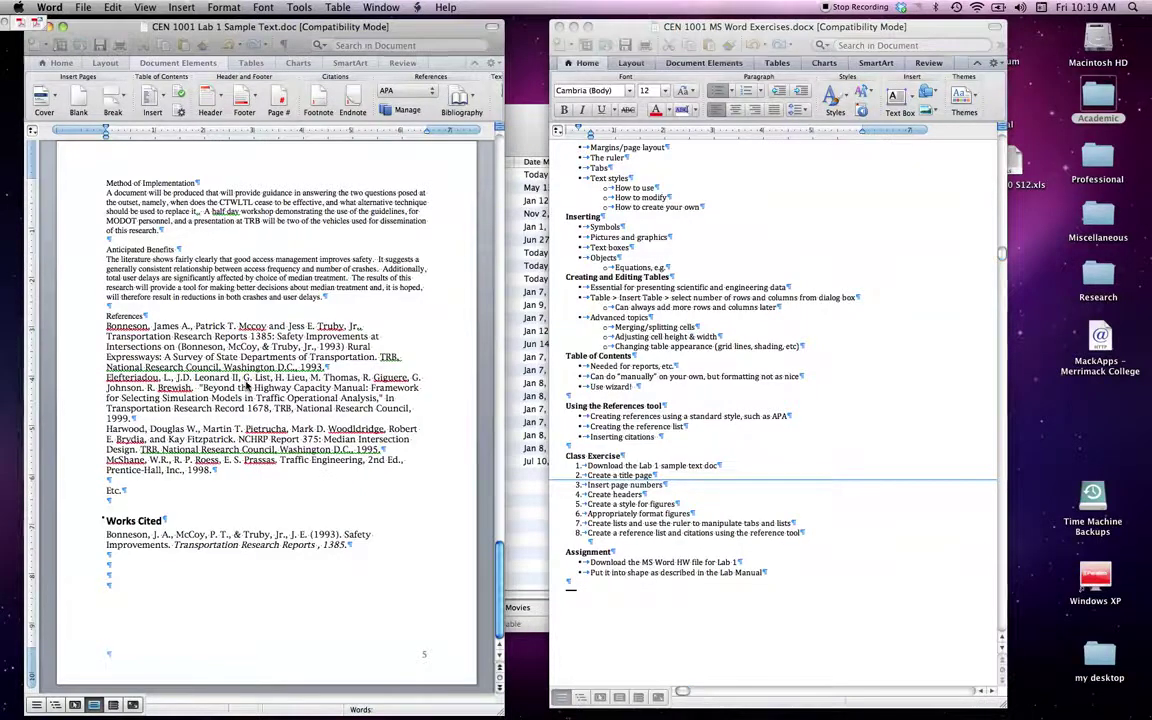
scroll(247, 386, up, 8)
scroll(247, 386, up, 15)
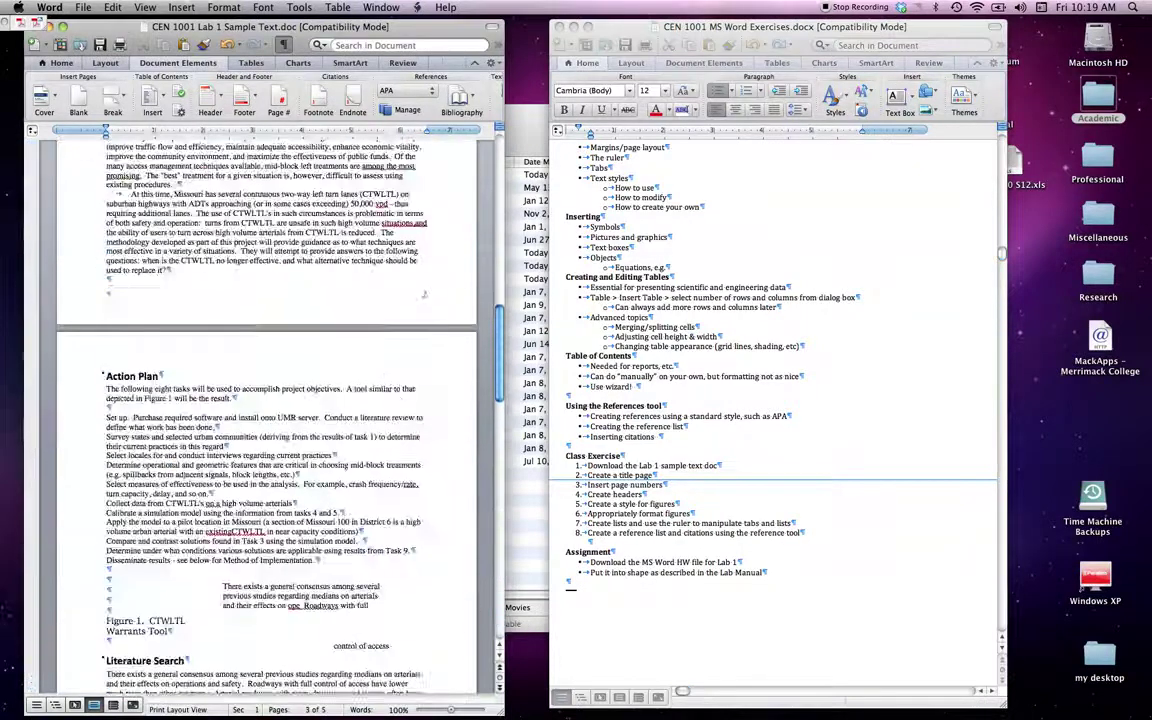